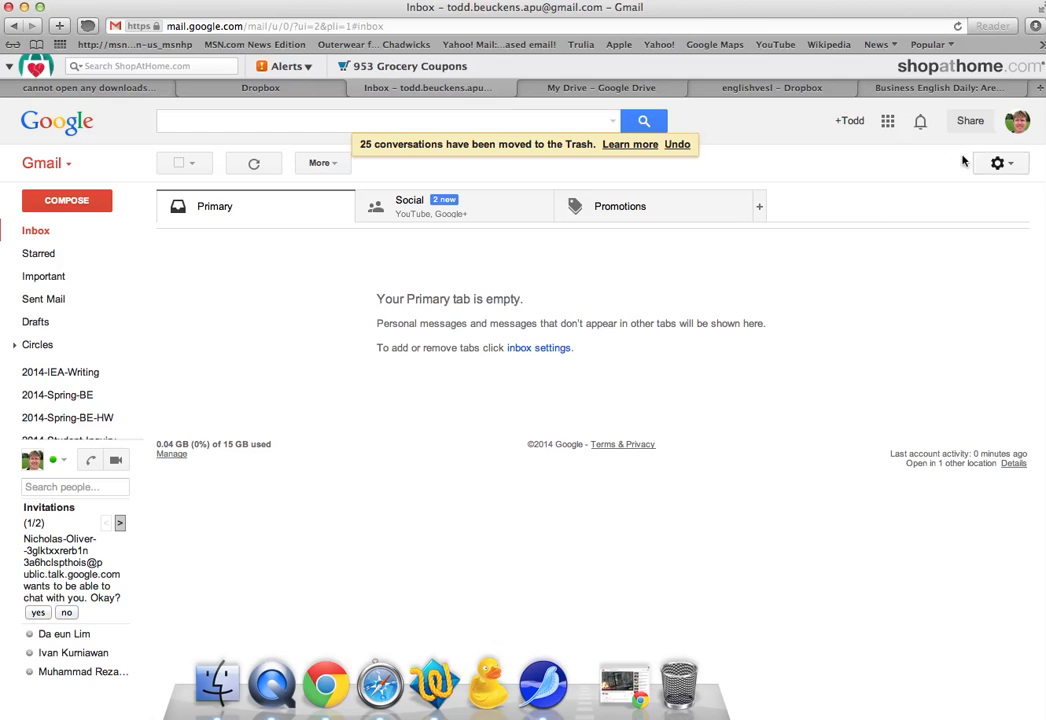
- Open Google Drive from the Gmail inbox and create a new form
click(888, 122)
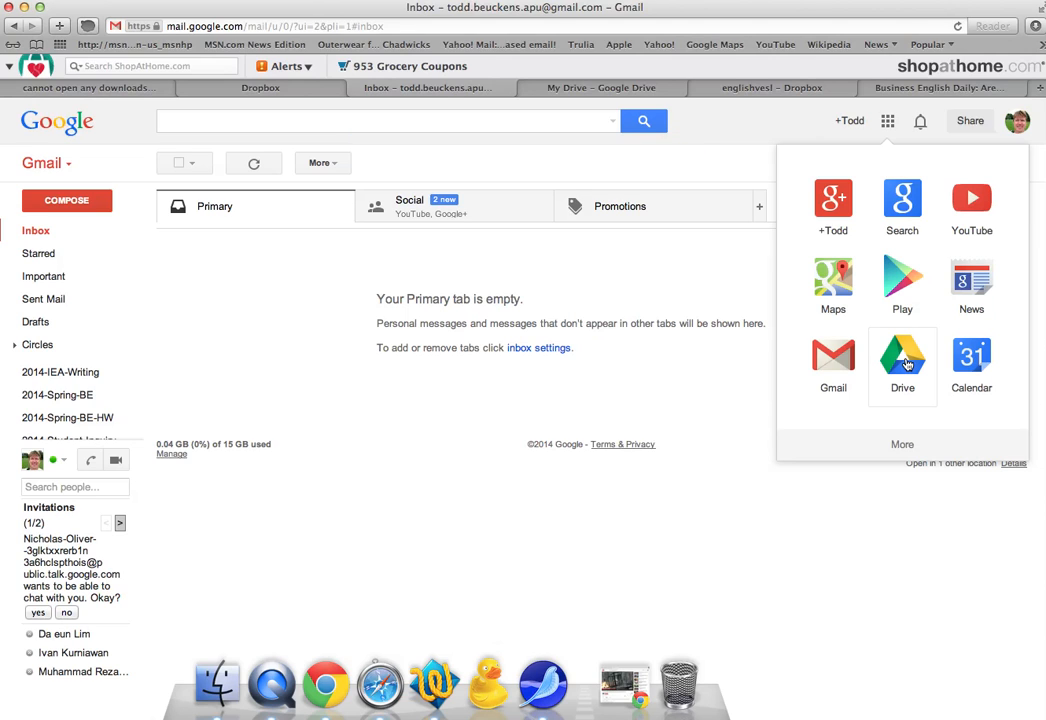
click(904, 362)
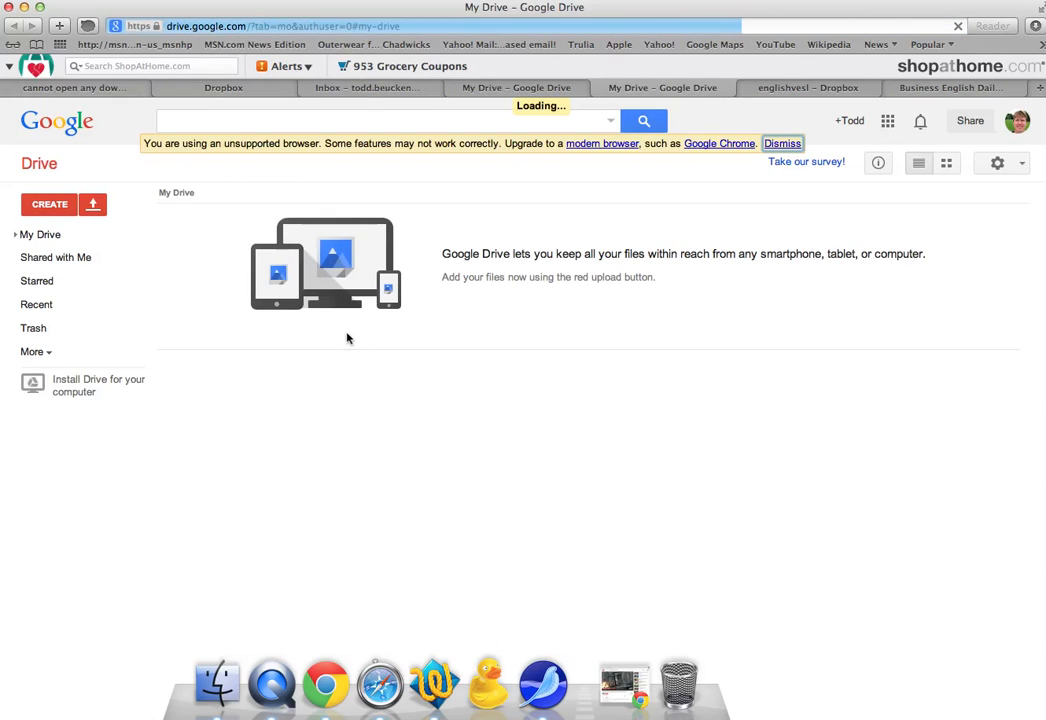
click(44, 206)
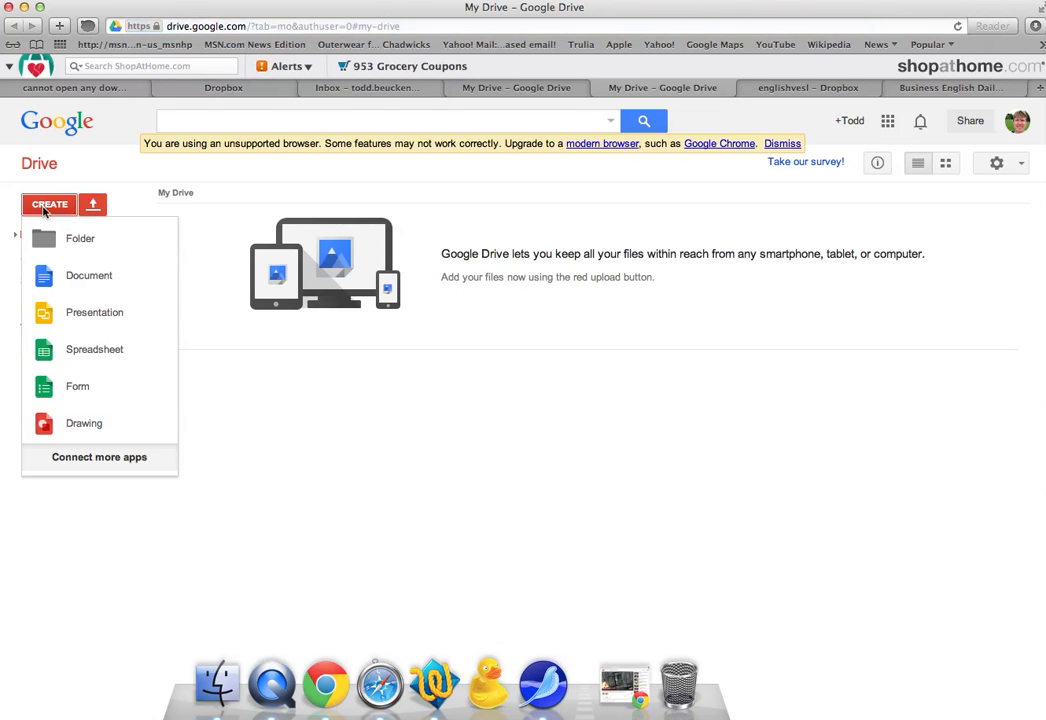
click(71, 391)
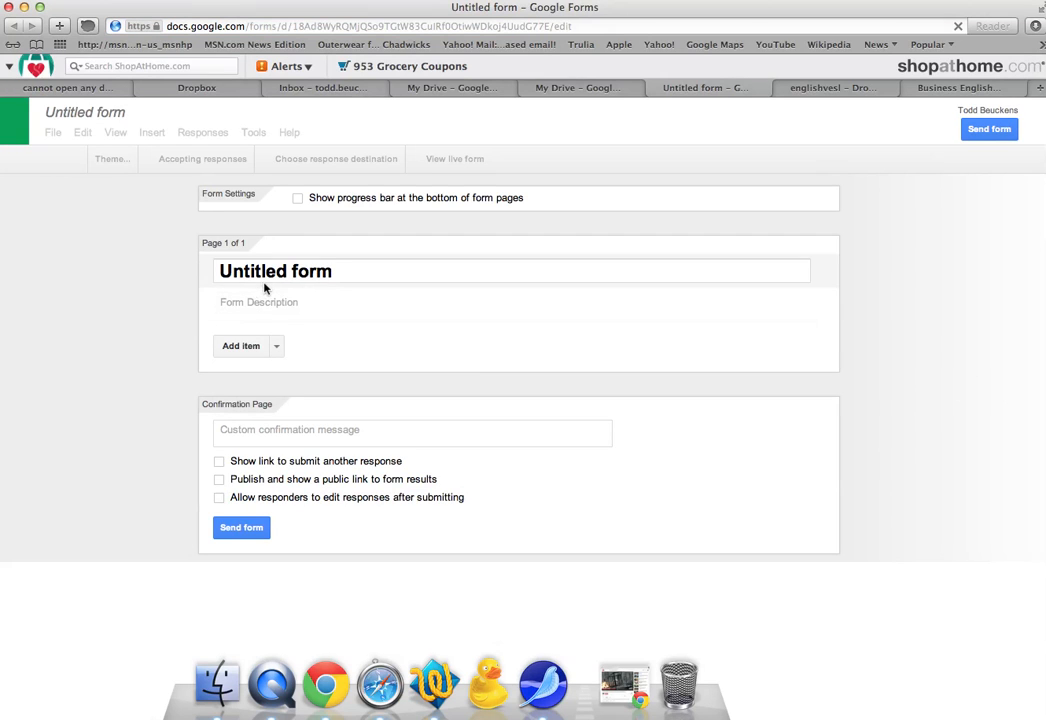
- Try to replace the untitled form's title with "Contact Form English"
drag(346, 269, 218, 271)
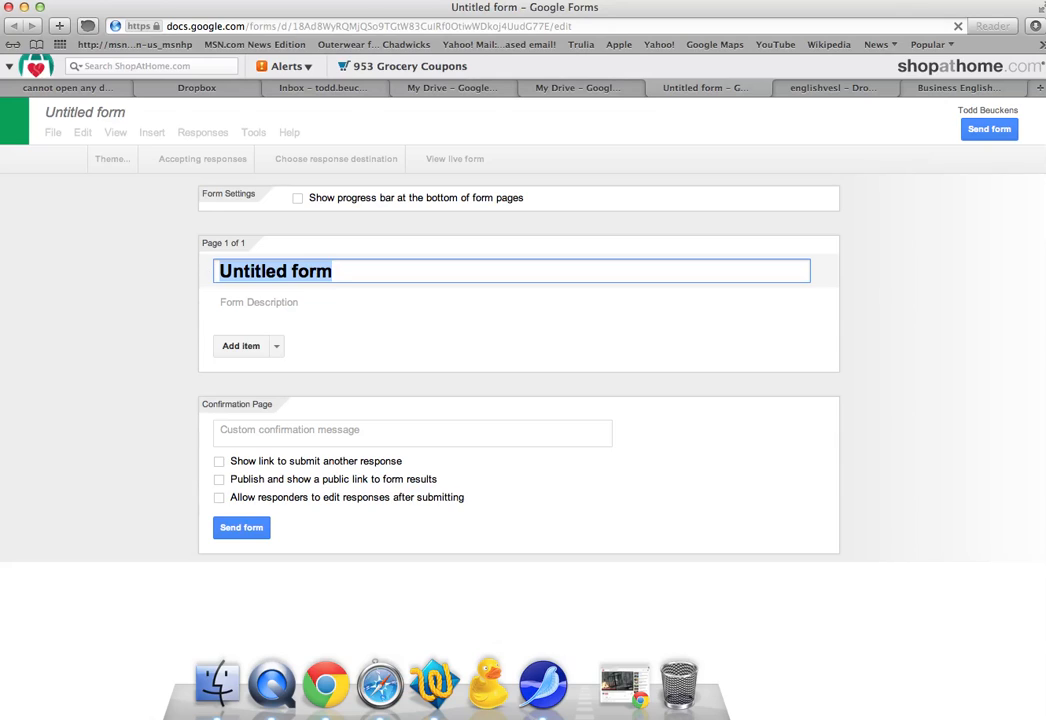
text(Contact F)
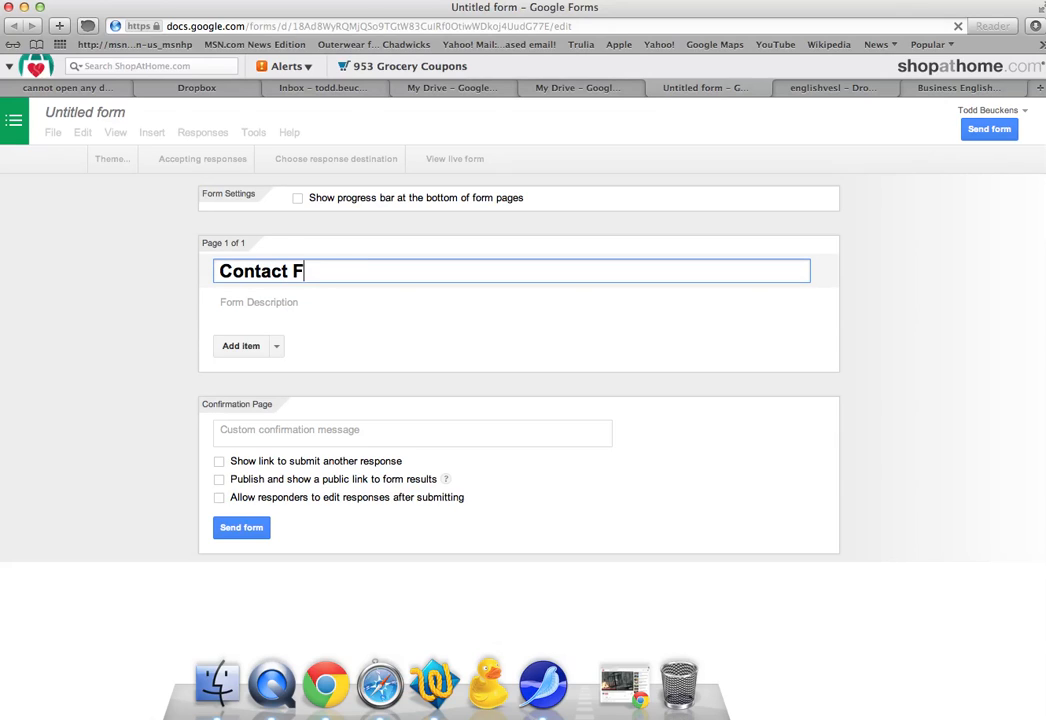
text(orm Engl)
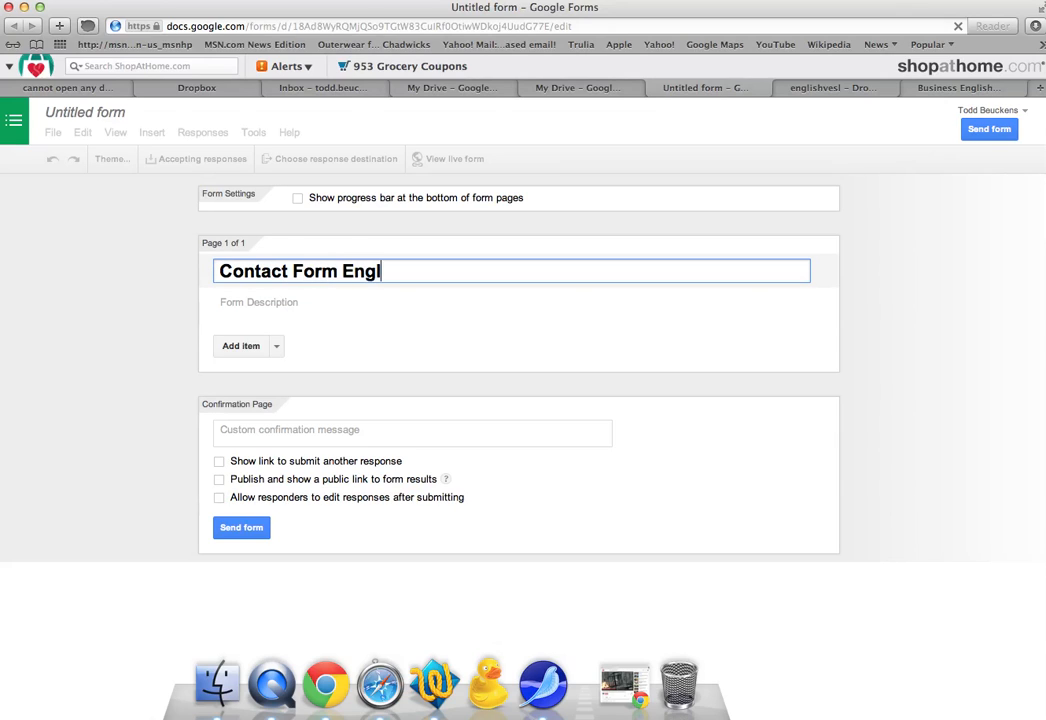
text(ish)
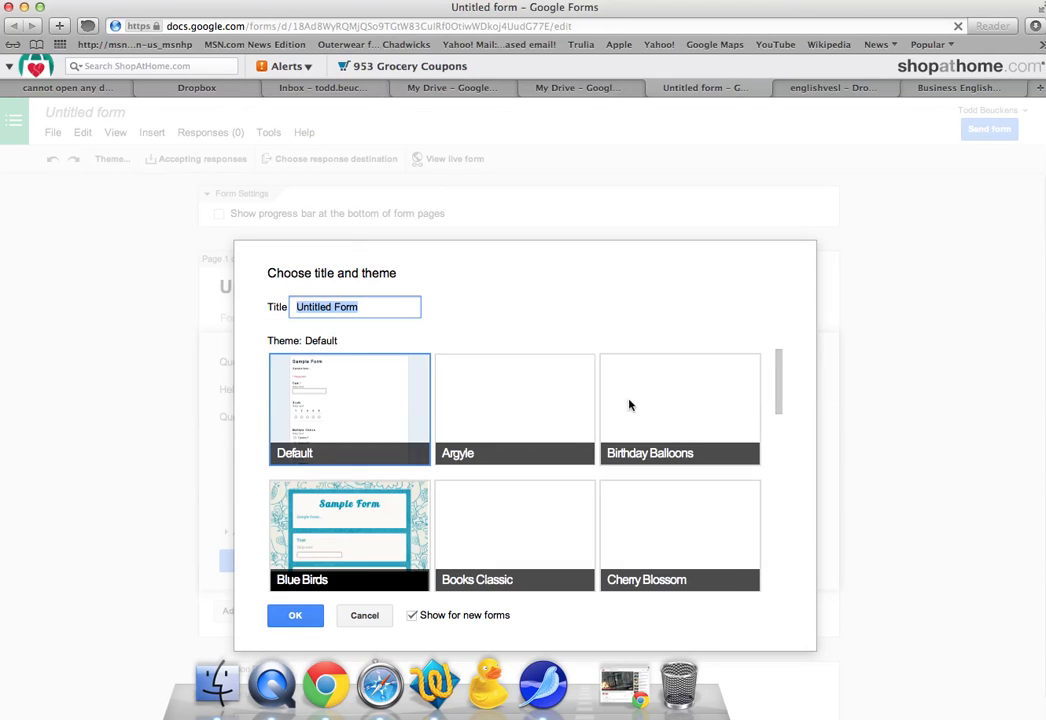
- Accept the Default theme and set the form's title to "Contact Form Englishvesl"
click(350, 424)
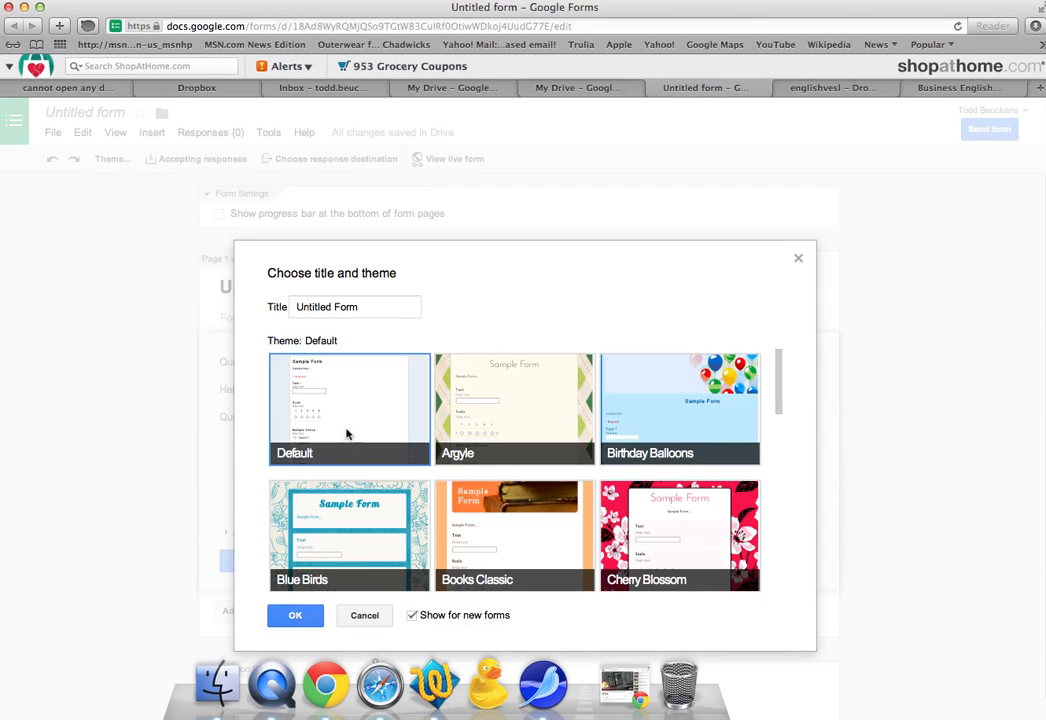
click(295, 615)
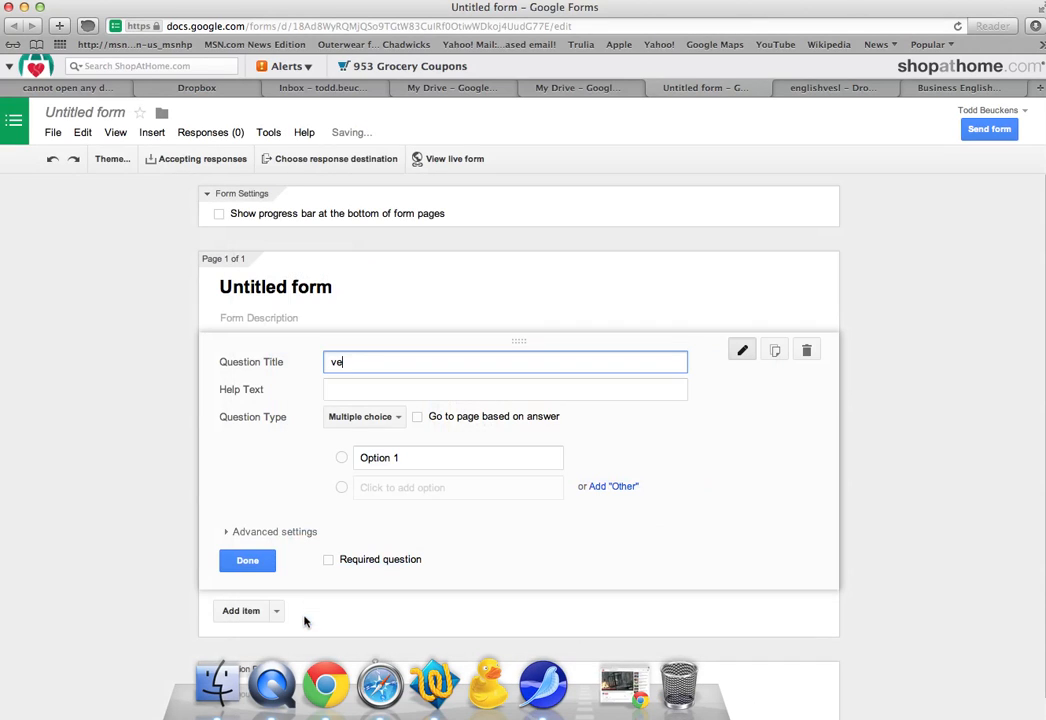
drag(332, 287, 214, 290)
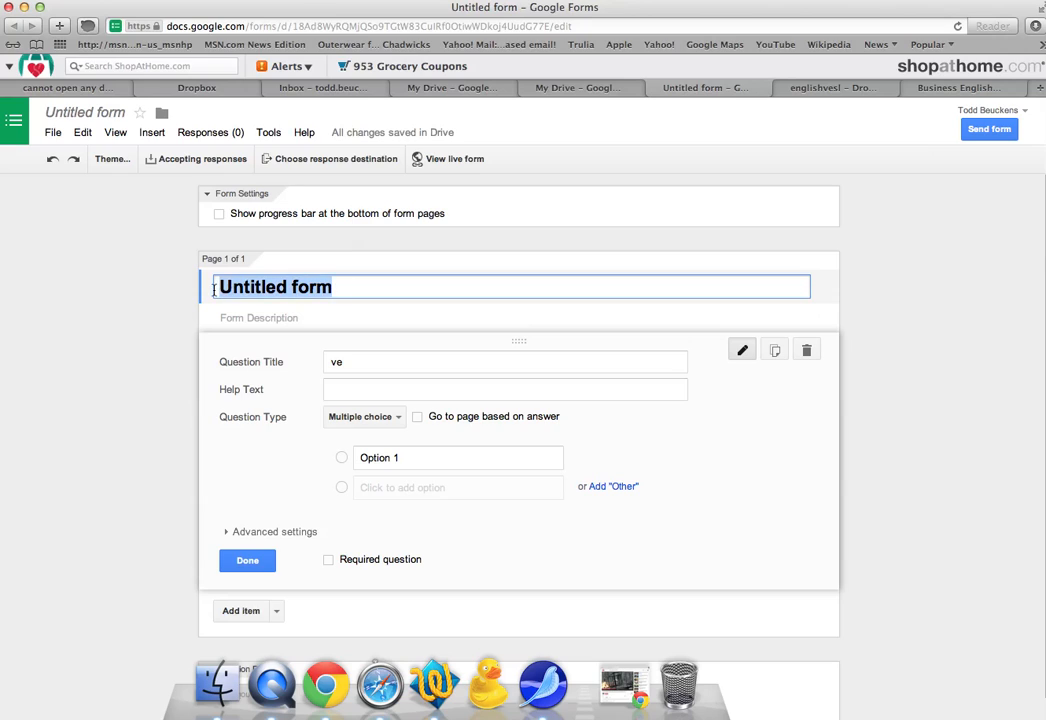
text(Contc)
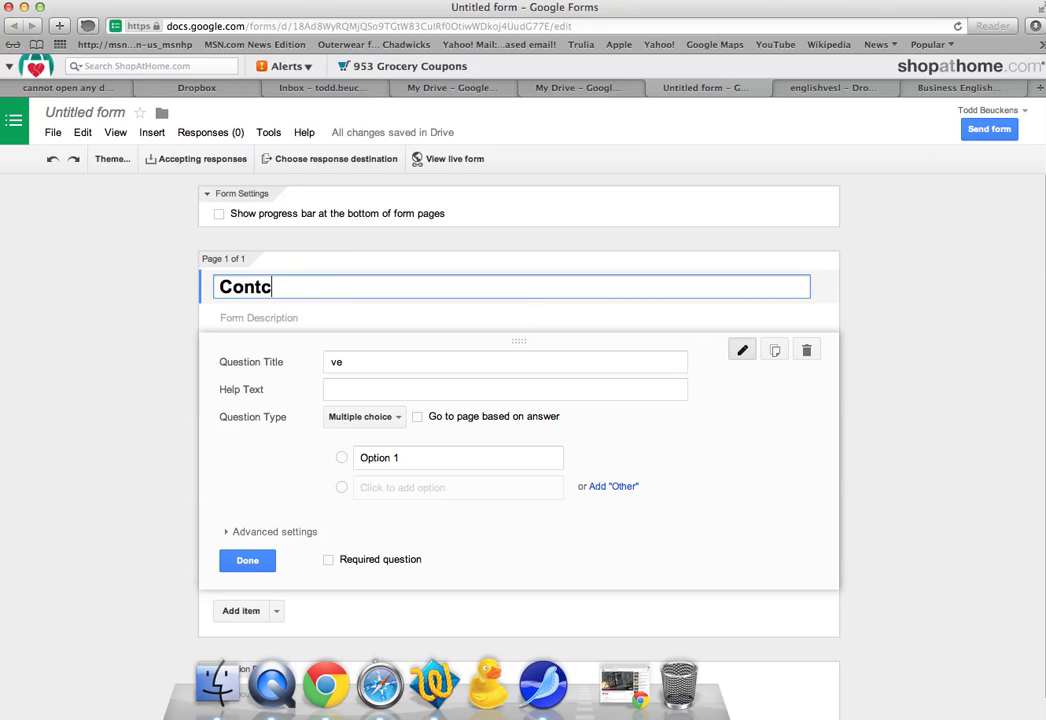
key(BackSpace)
text(act f)
key(BackSpace)
text(Form )
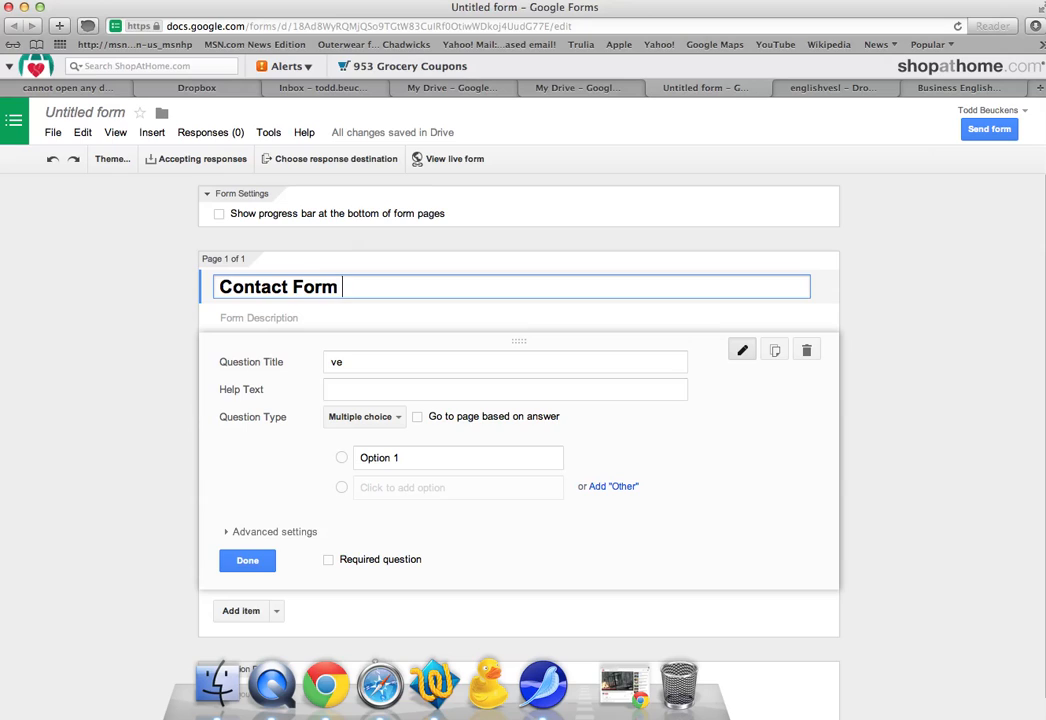
text(Englihs)
key(BackSpace)
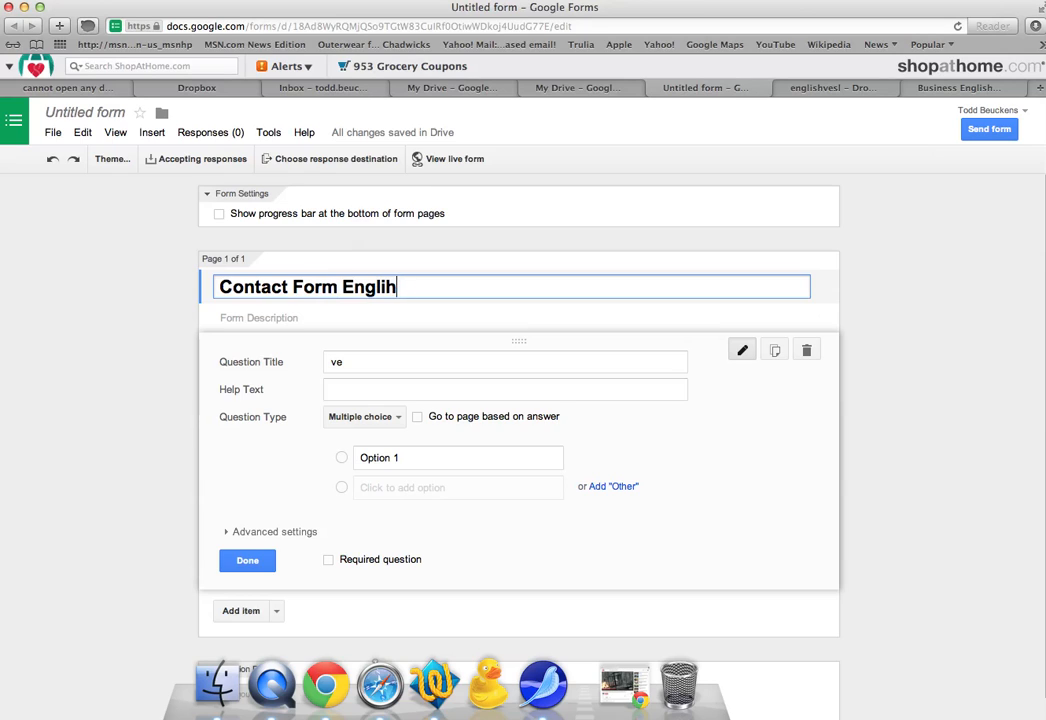
key(BackSpace)
text(shvesl)
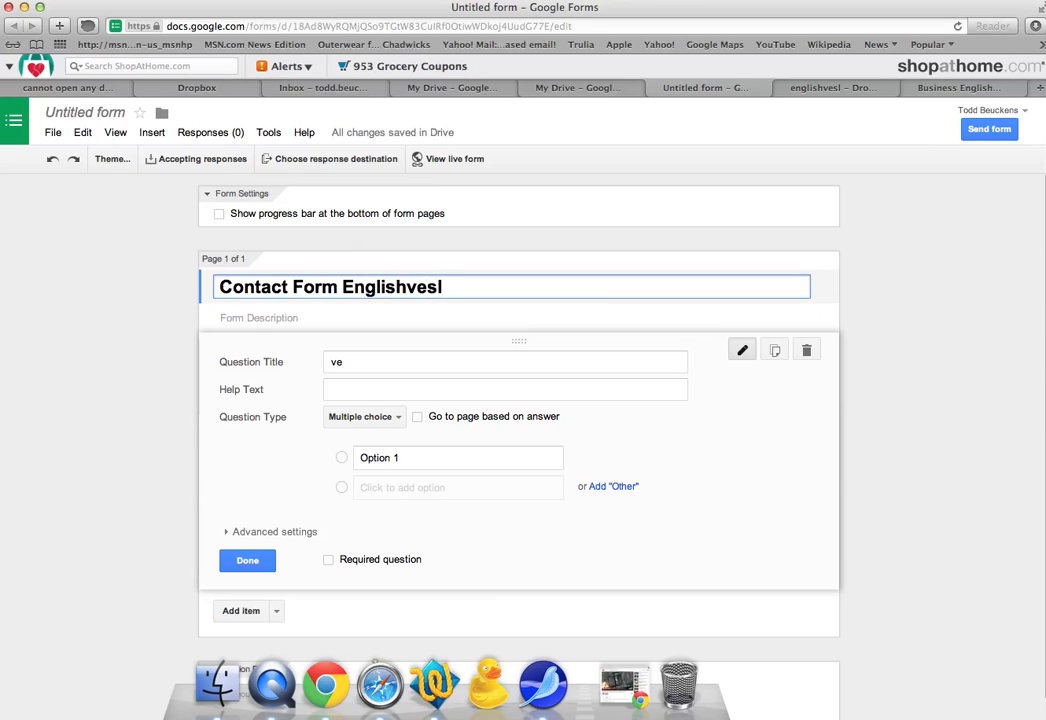
- Change the first question to the Text type, title it "First Name" and finish editing it
click(366, 364)
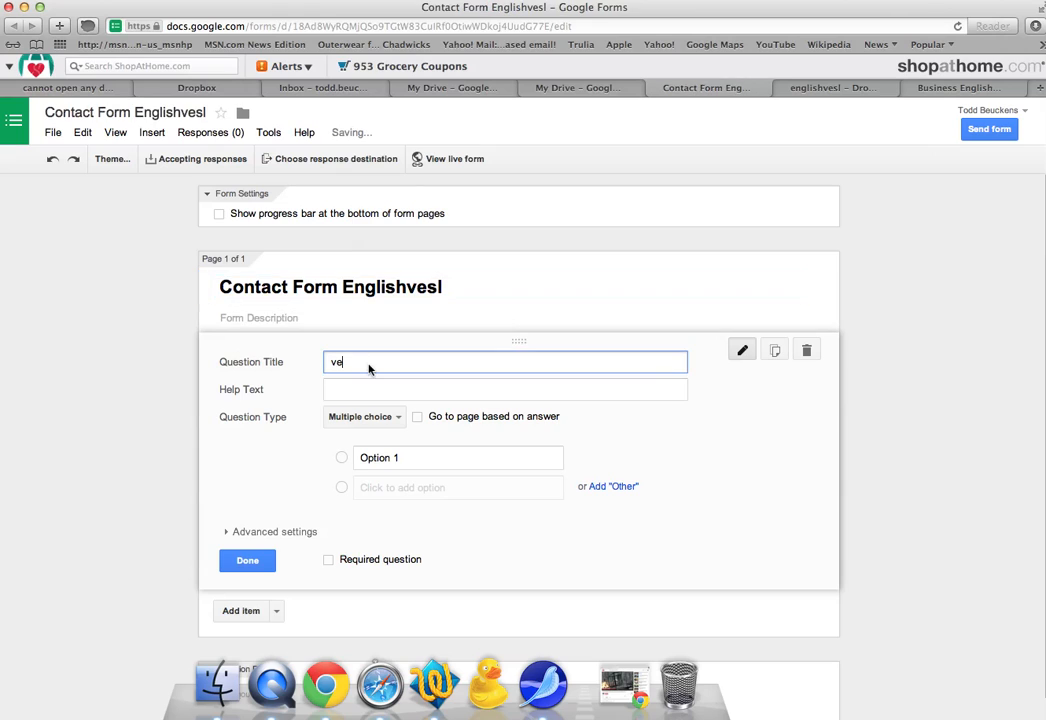
click(399, 420)
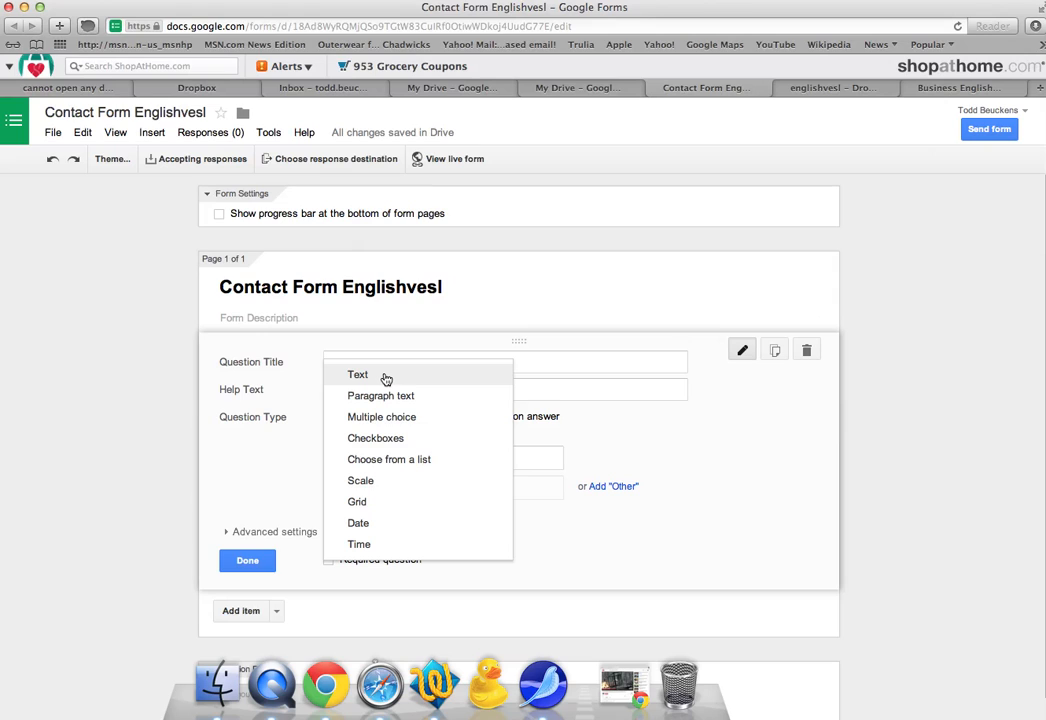
click(386, 376)
click(360, 361)
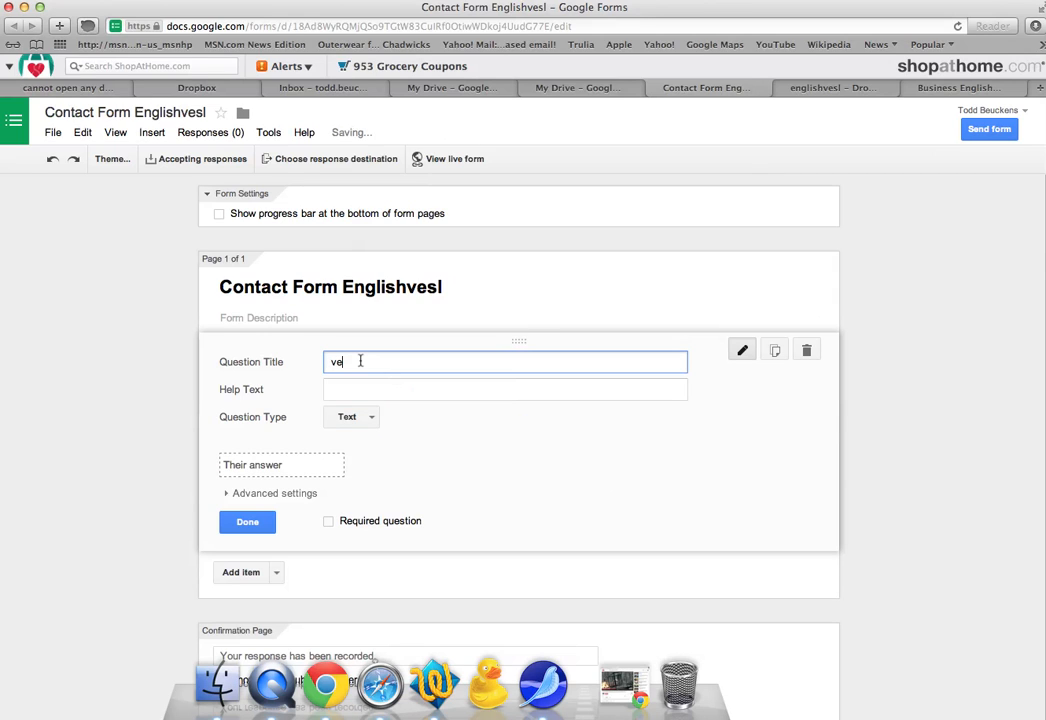
drag(360, 361, 315, 360)
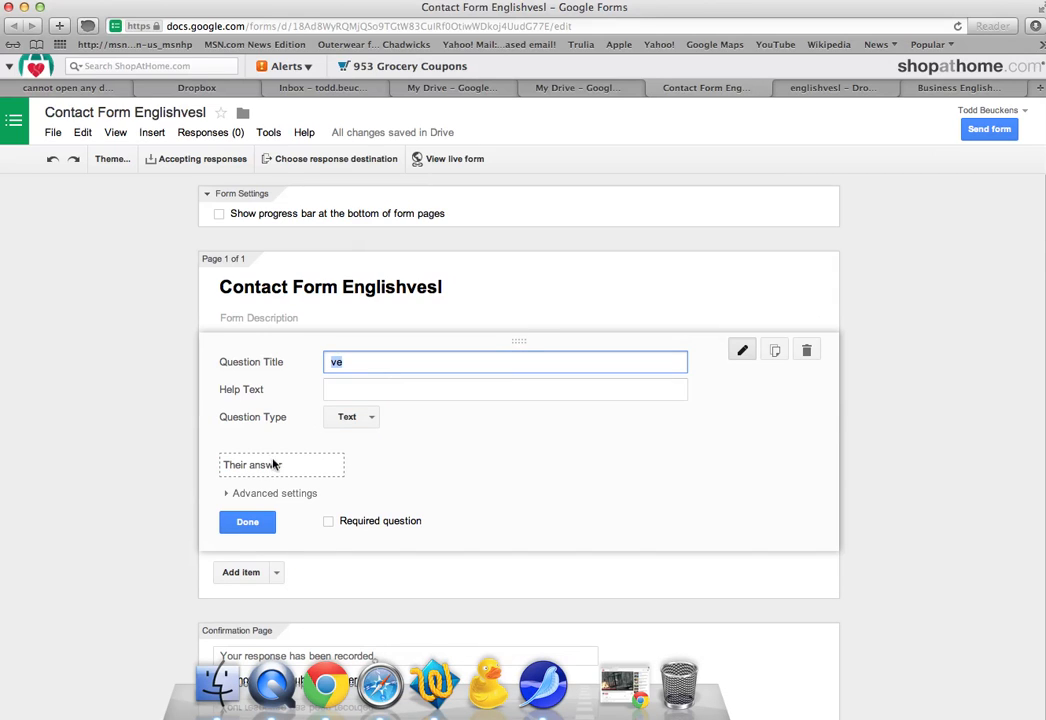
text(Name)
key(super+Left)
text(First)
click(248, 524)
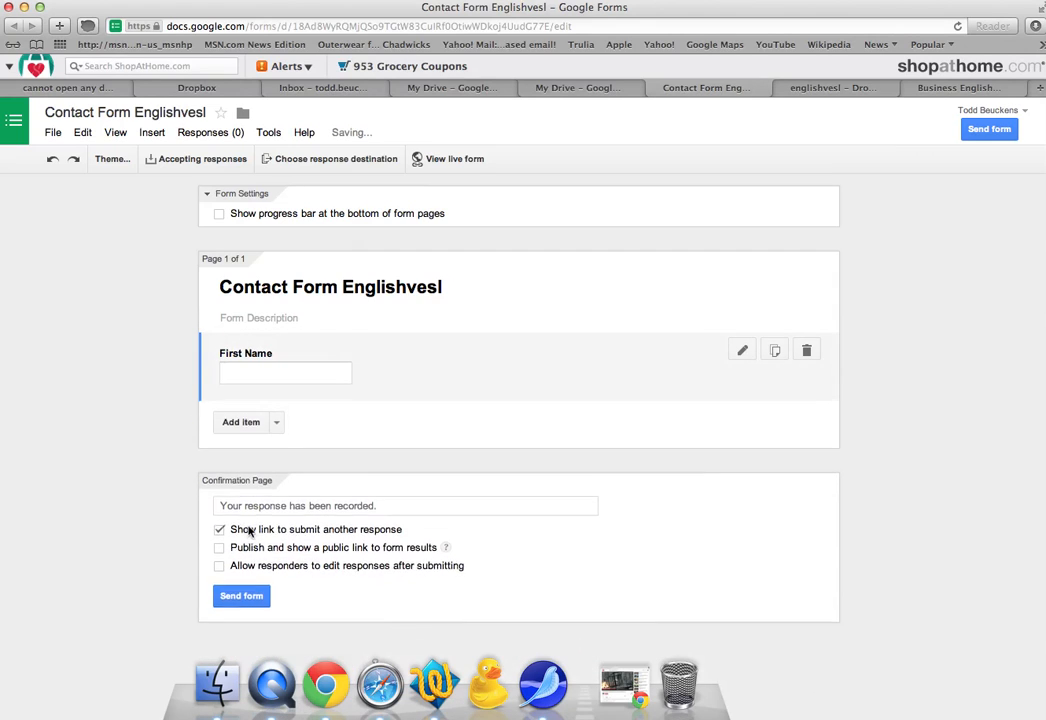
- Add a second text question titled "Last Name" below the First Name question
click(252, 421)
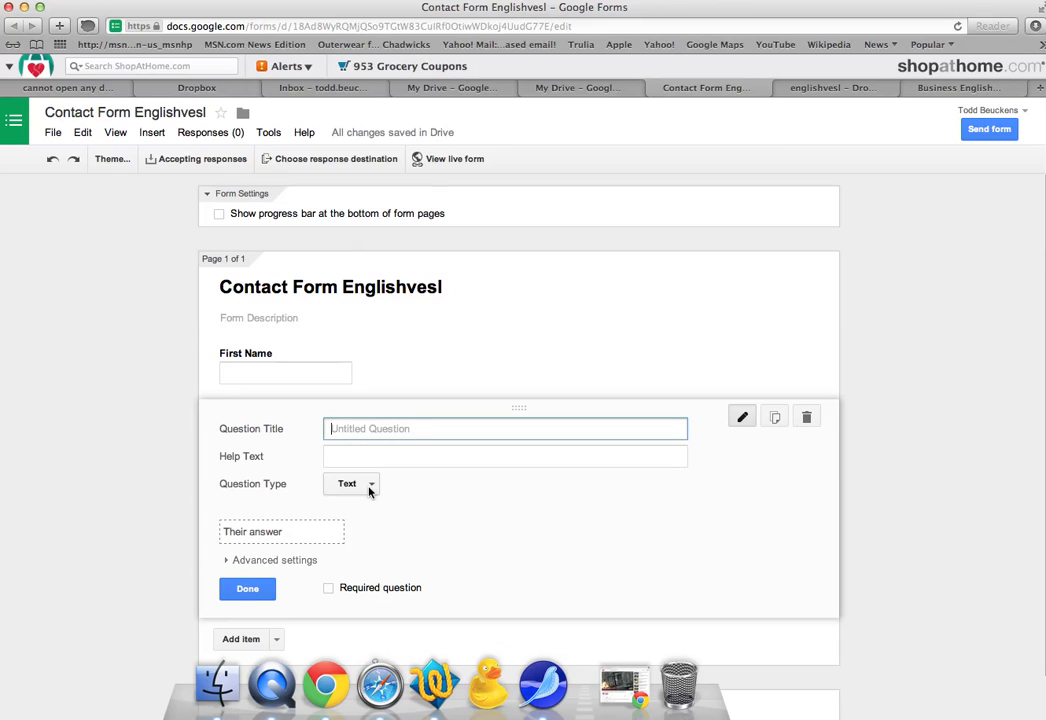
text(Last )
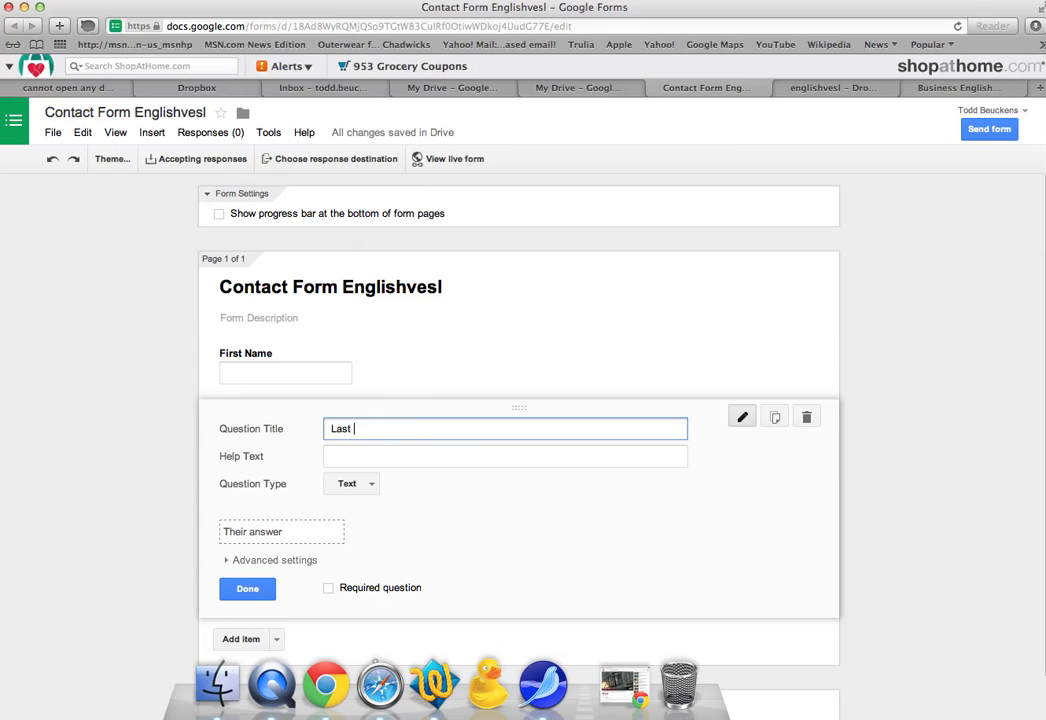
text(Name)
click(248, 588)
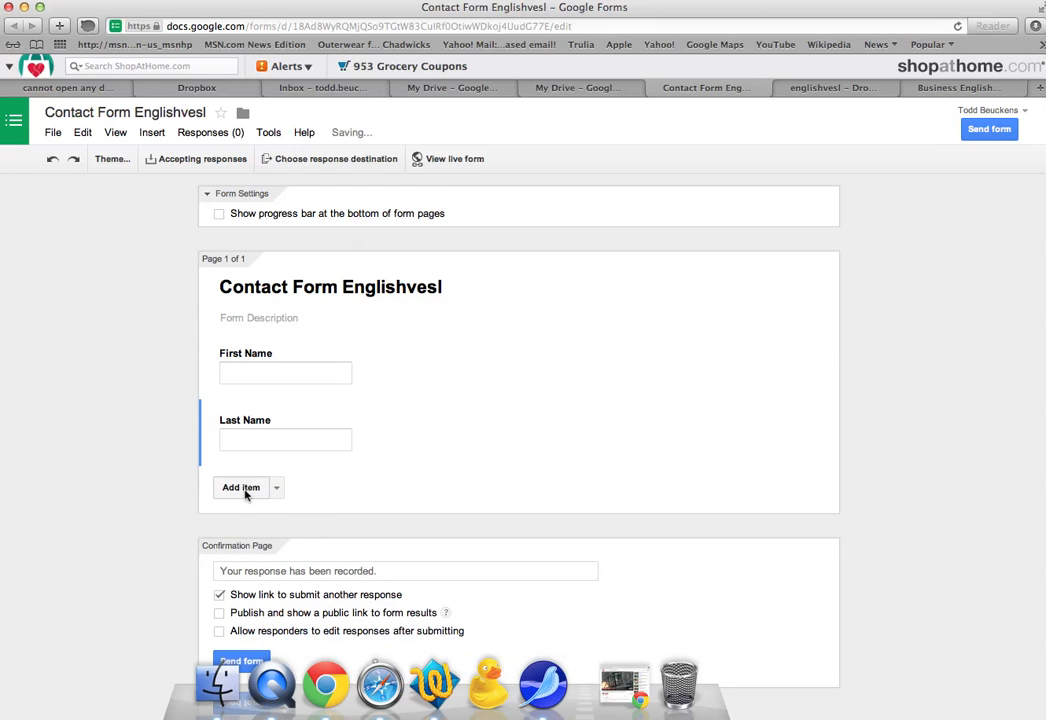
- Add a text question titled "e-mail adress" with the help text "Please add this if you would like a response."
click(250, 494)
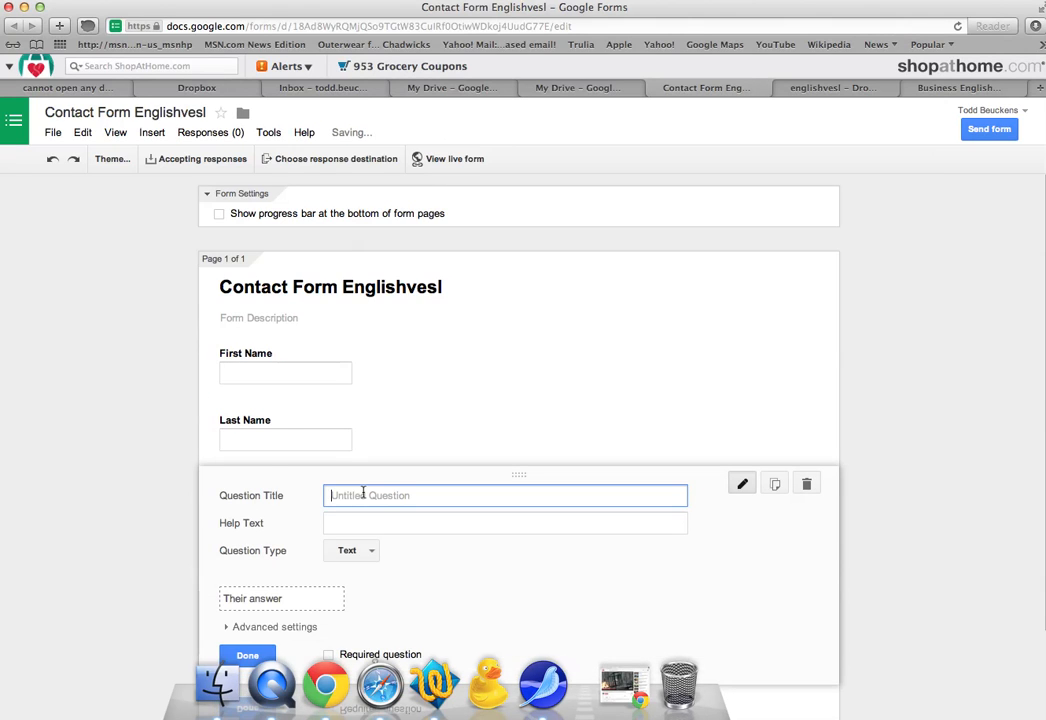
text(e)
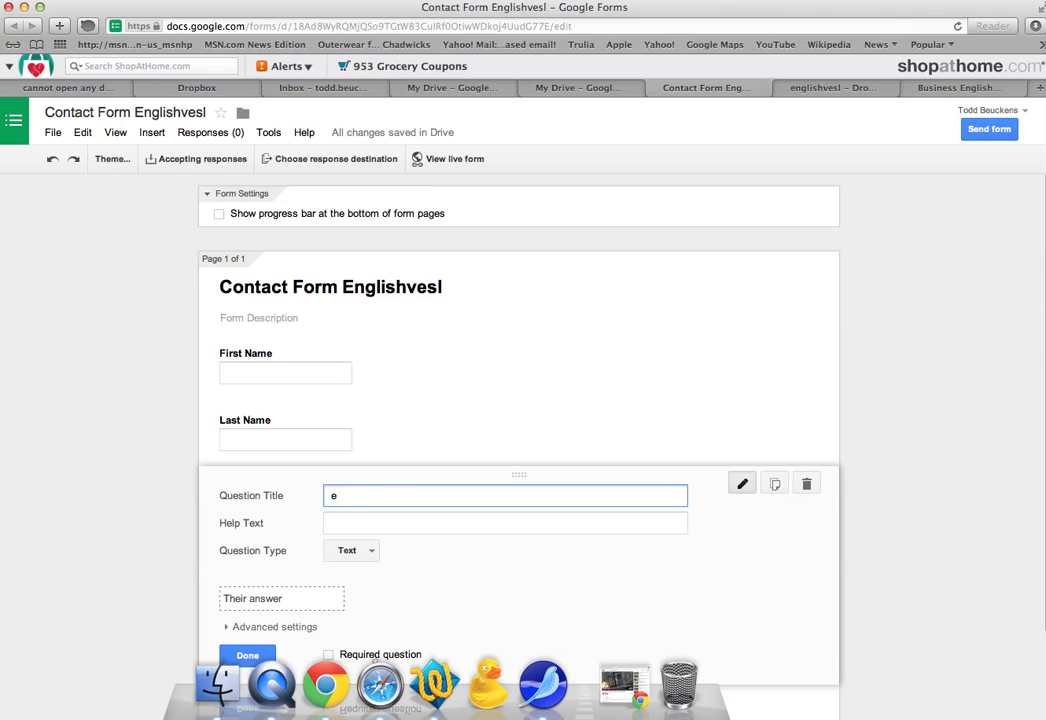
text(-mail adress)
click(367, 526)
text(P)
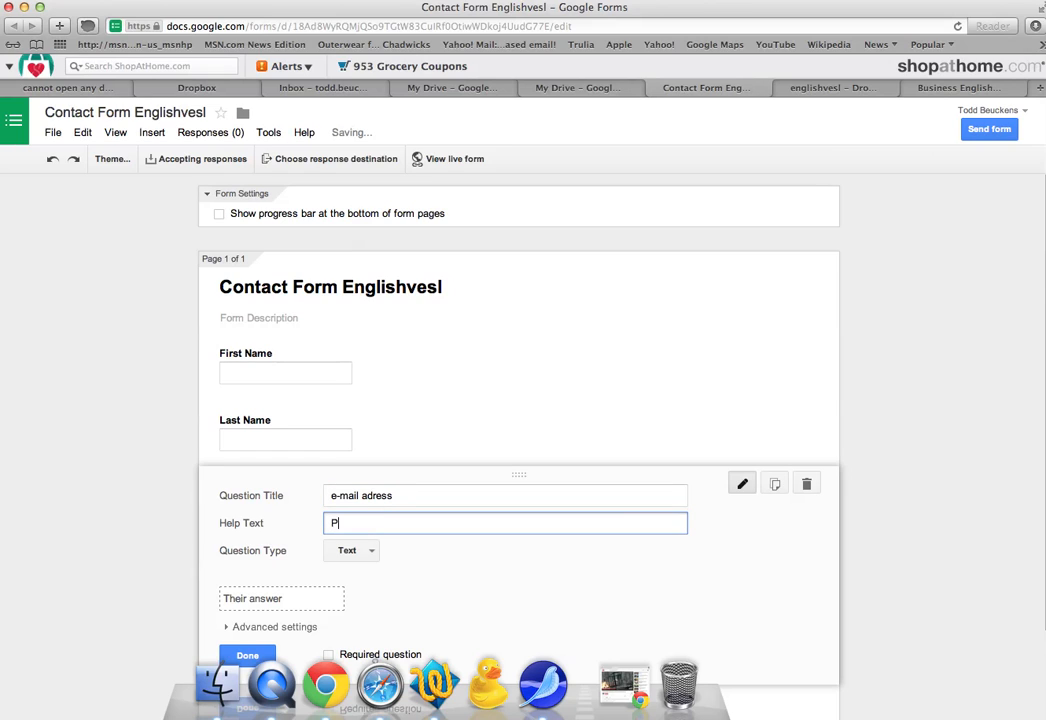
text(lease add this if you would like a response.)
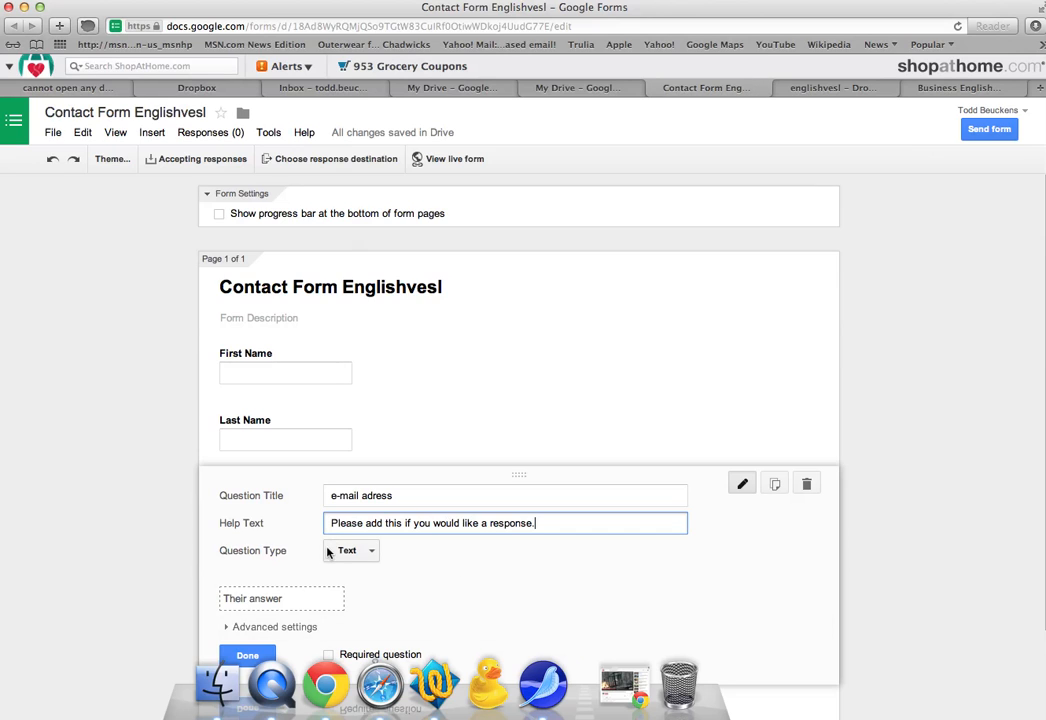
scroll(297, 576, down, 3)
click(256, 503)
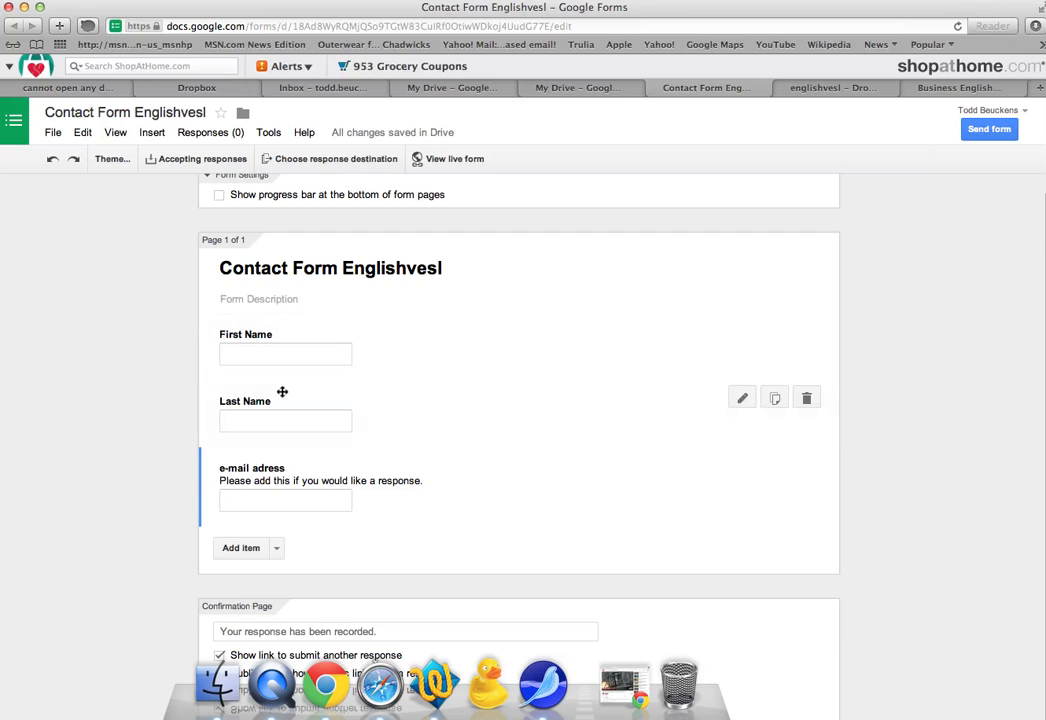
- Add a Checkboxes question titled "Are you a teacher or student?" below the e-mail question
click(250, 552)
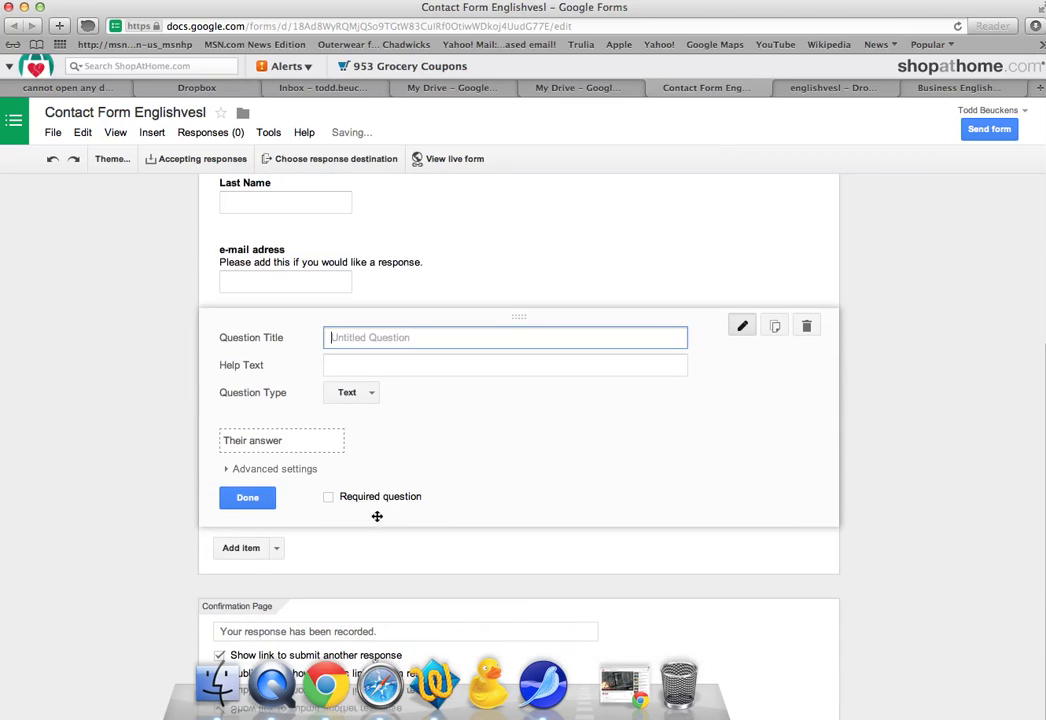
click(372, 396)
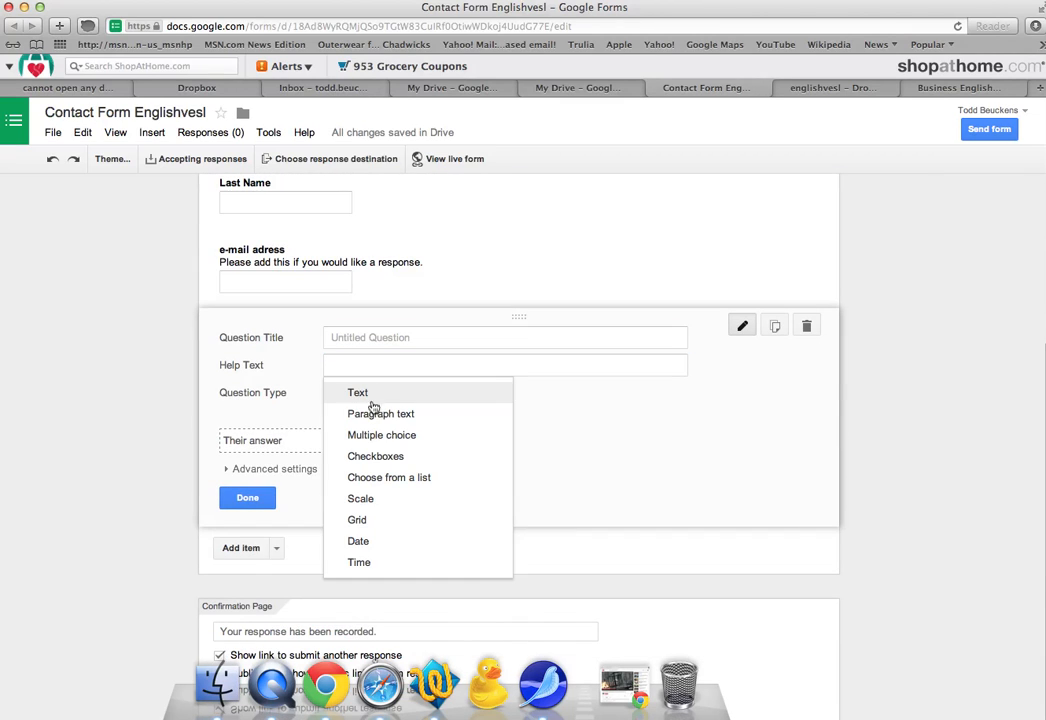
click(386, 458)
click(376, 339)
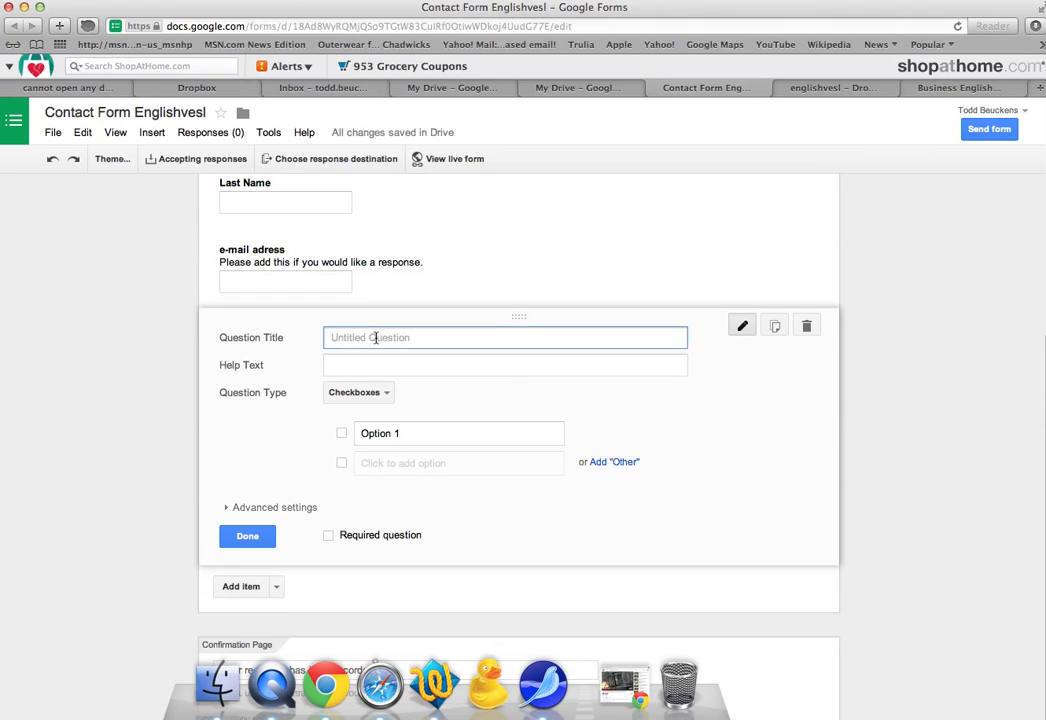
text(Are you a teacher or student?)
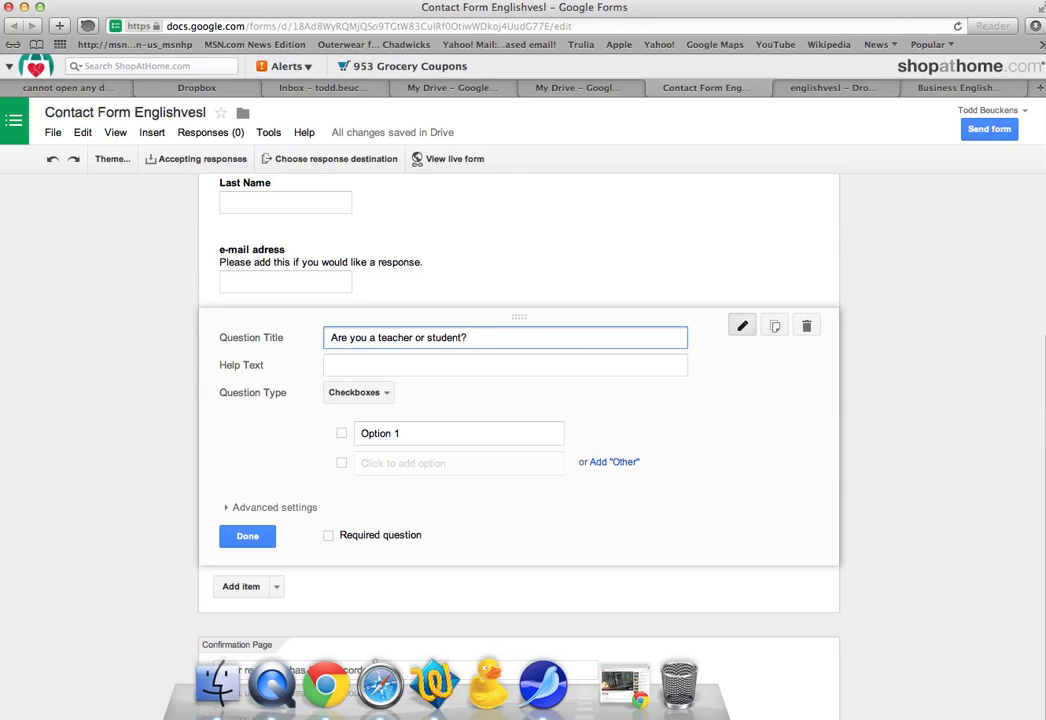
- Name the first checkbox option "Teacher" in the teacher-or-student question
click(398, 433)
text(TE)
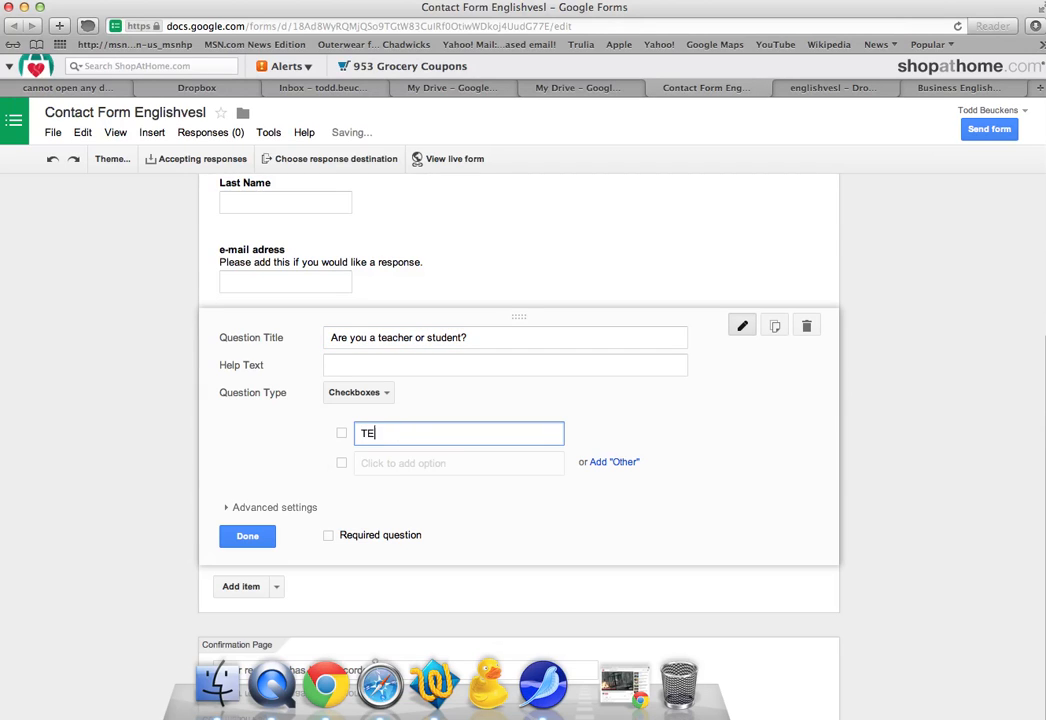
text(ac)
key(BackSpace)
key(BackSpace)
key(BackSpace)
text(eacher)
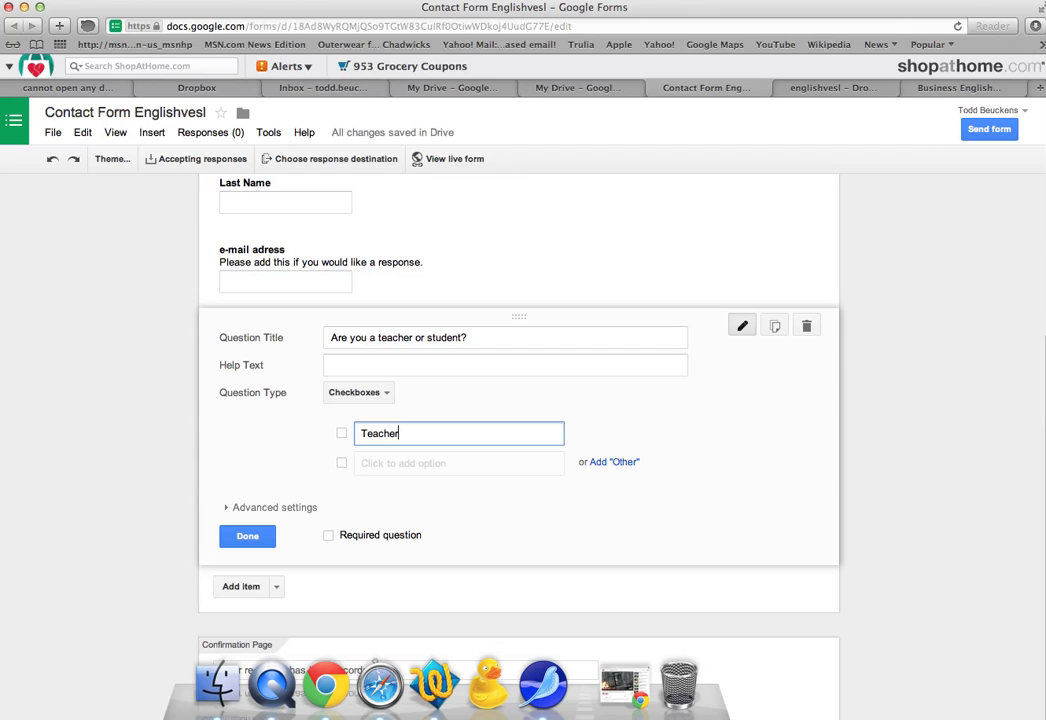
- Add the checkbox options "Student" and "Other" to the teacher-or-student question and finish editing it
click(404, 464)
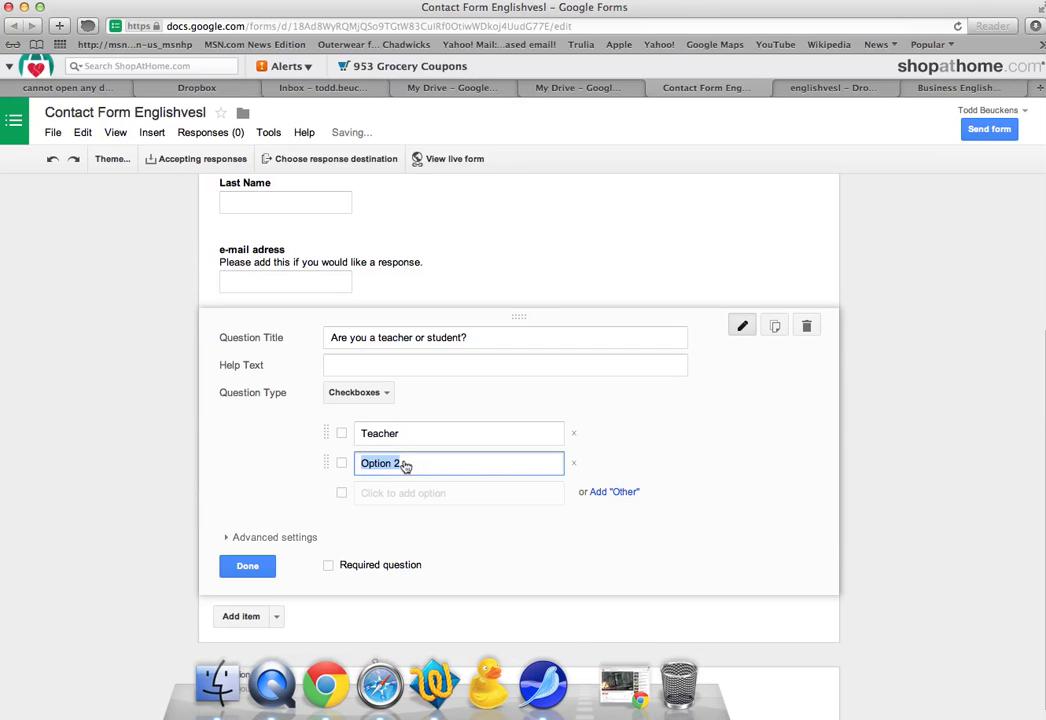
text(s)
key(BackSpace)
text(Student)
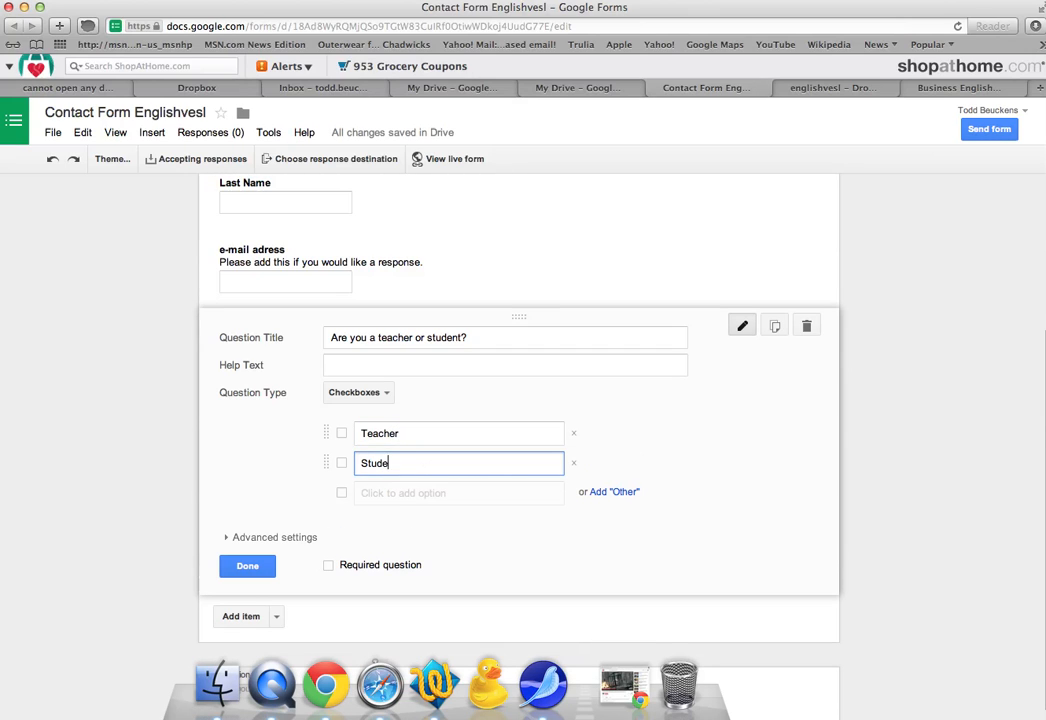
click(413, 494)
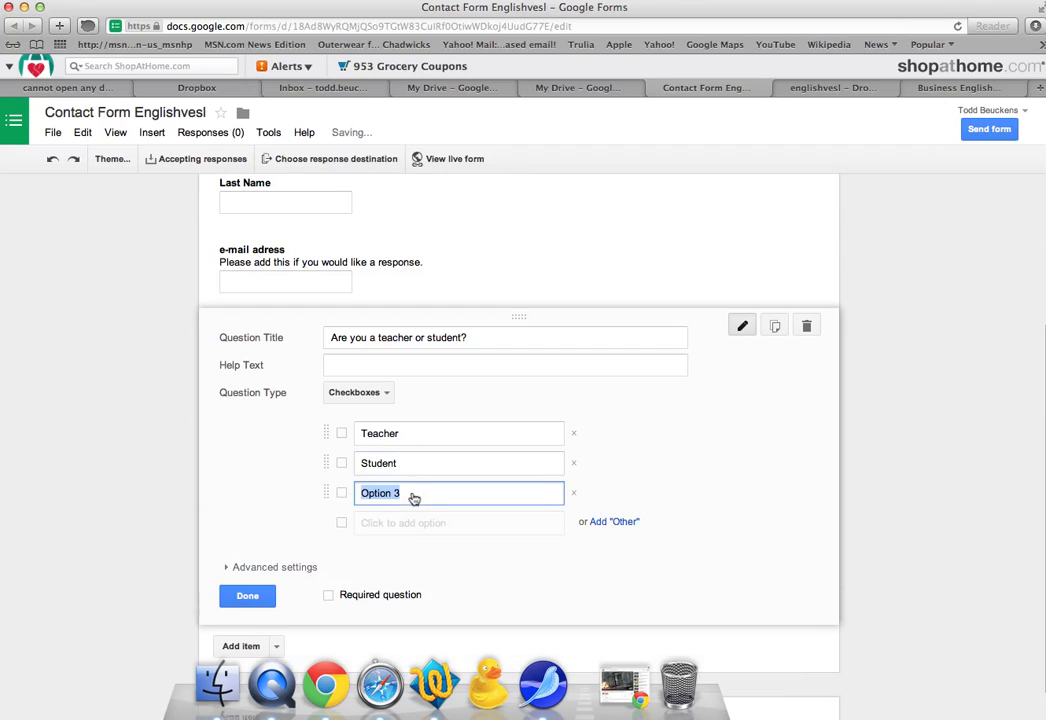
text(Other)
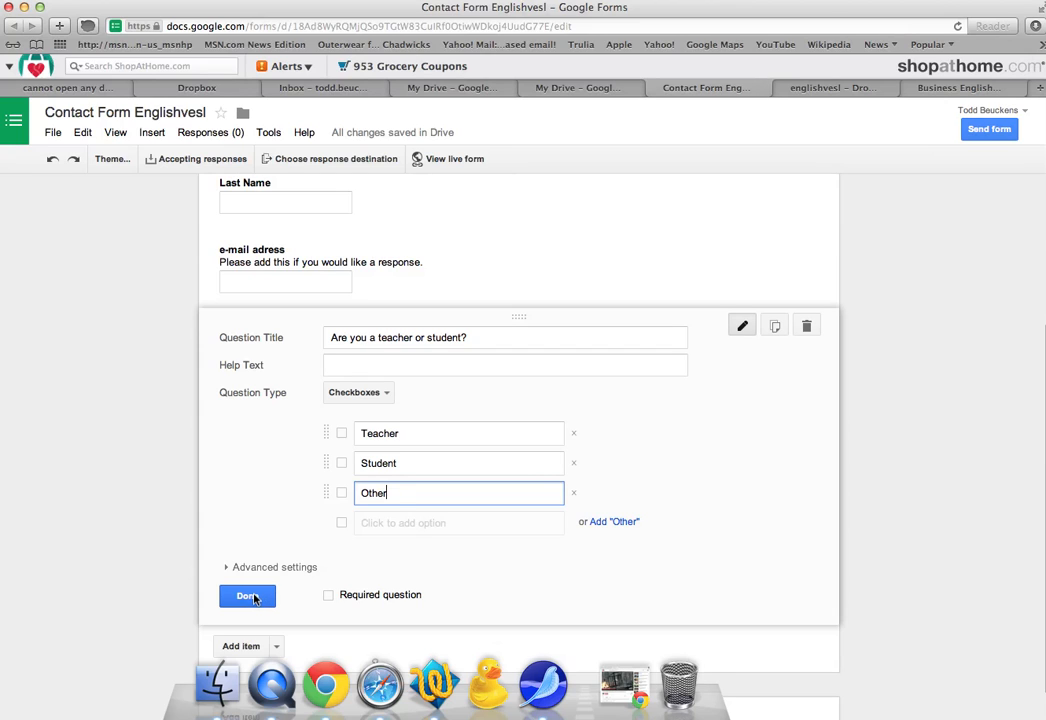
click(254, 598)
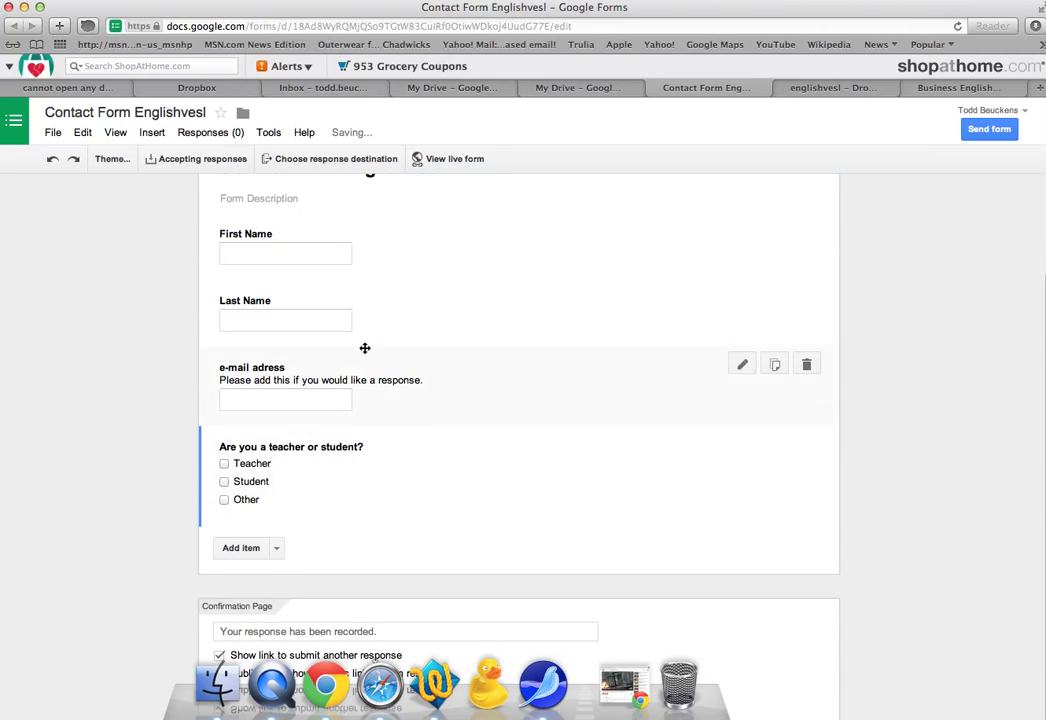
- Add a Paragraph text question titled "Please write your comments below." after the teacher-or-student question
click(241, 548)
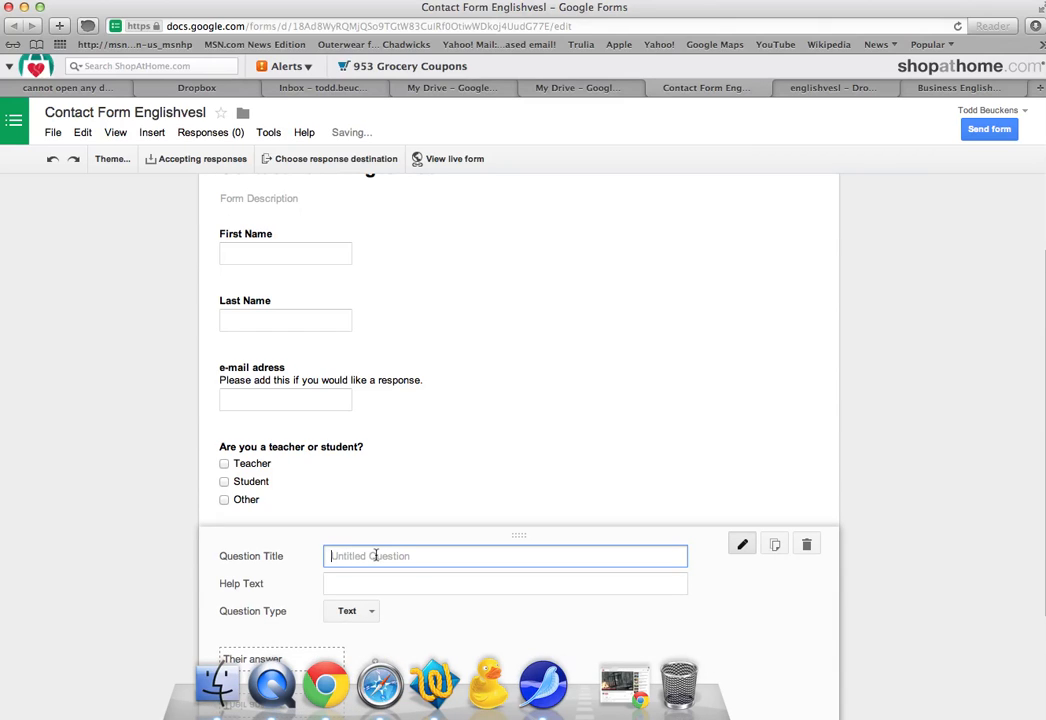
text(Please writ)
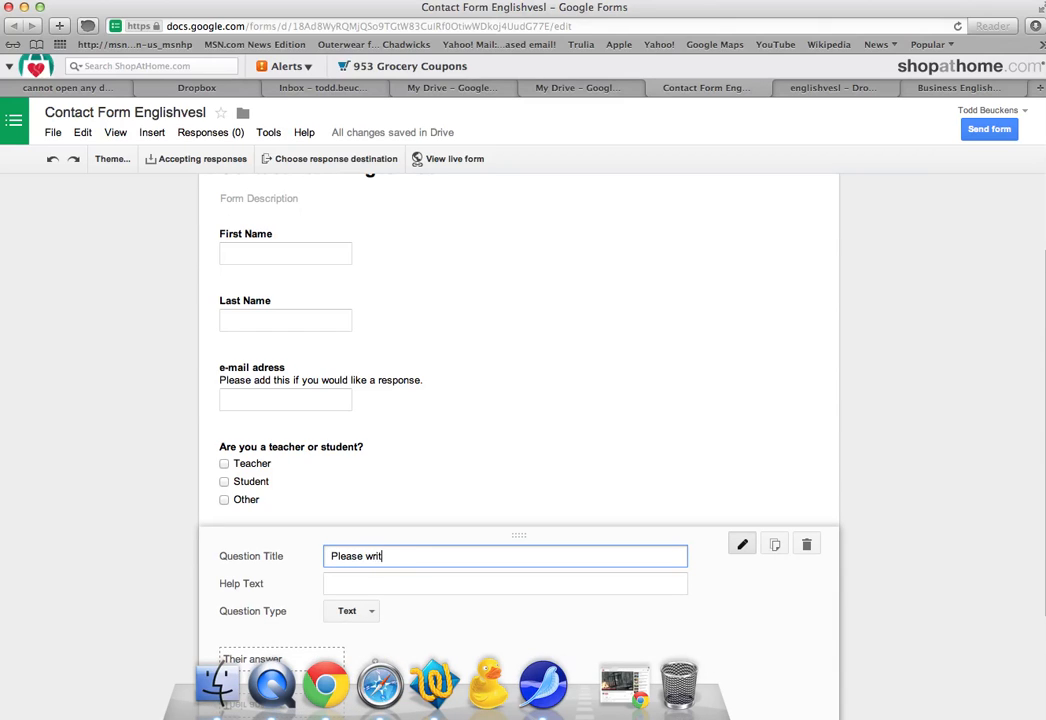
text(e your comments below.)
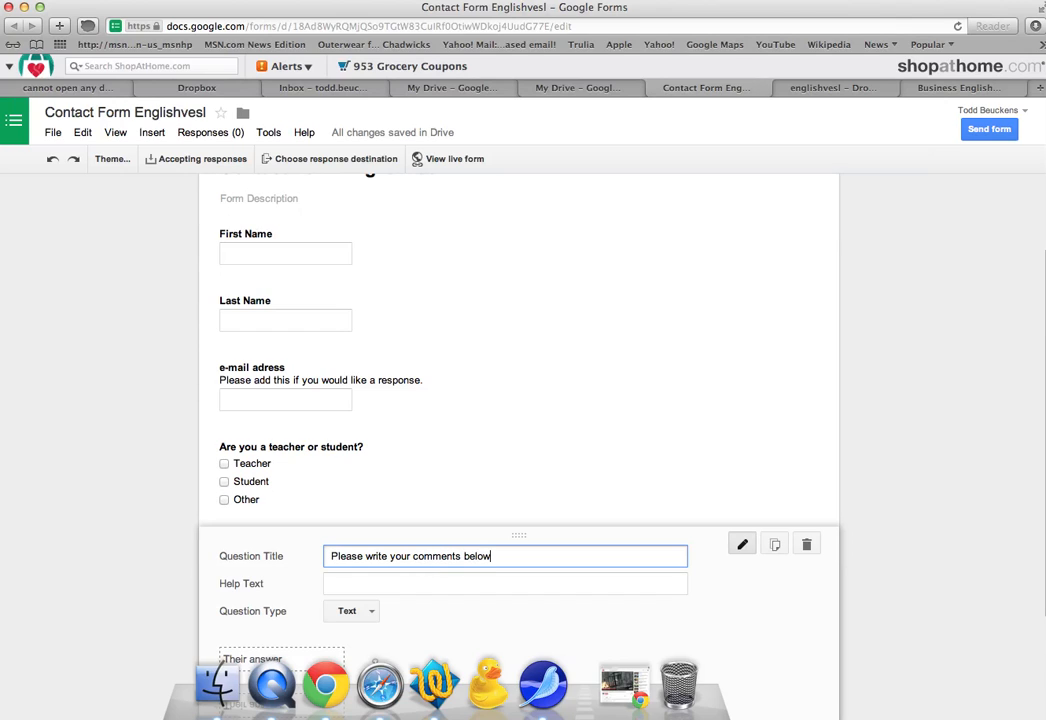
click(369, 614)
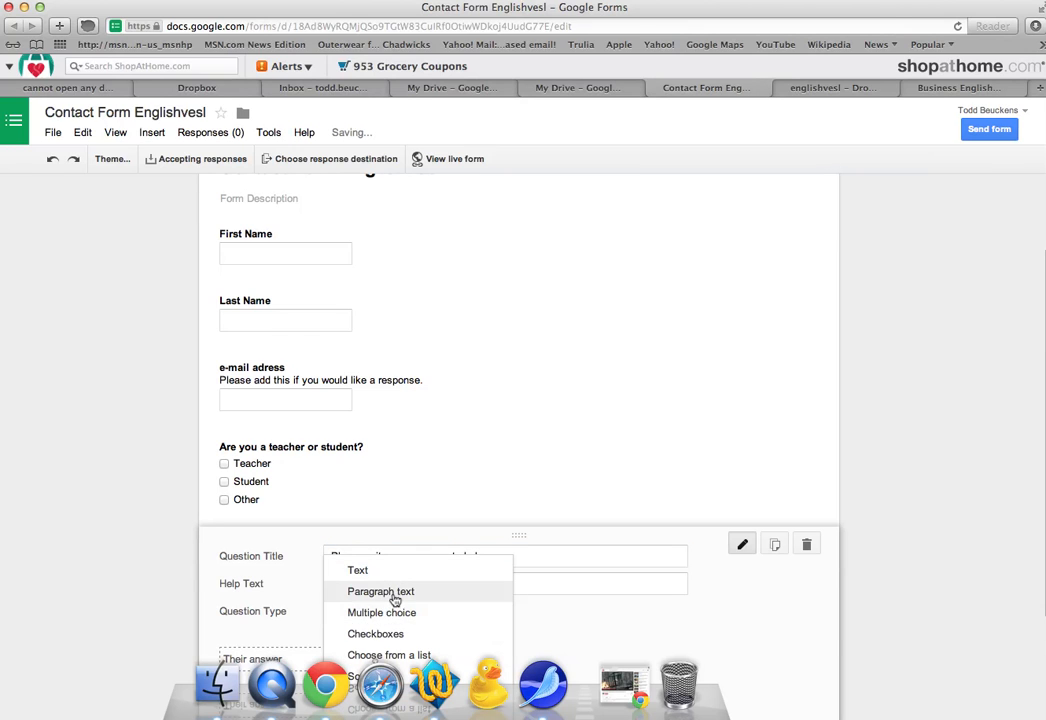
click(396, 594)
scroll(417, 584, down, 5)
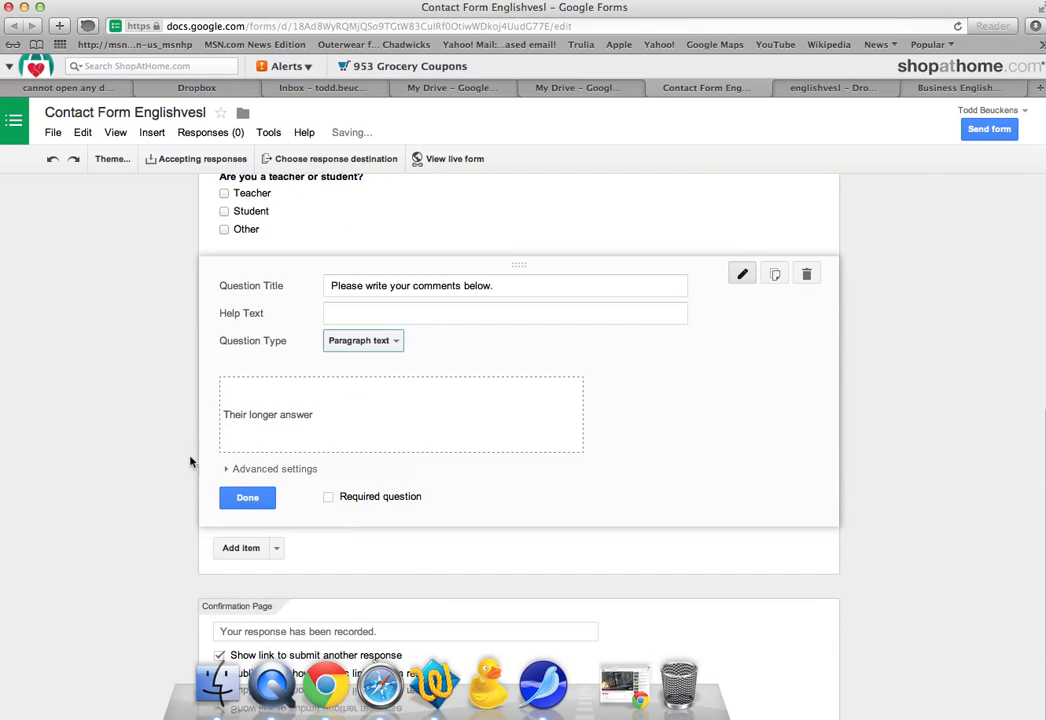
click(226, 497)
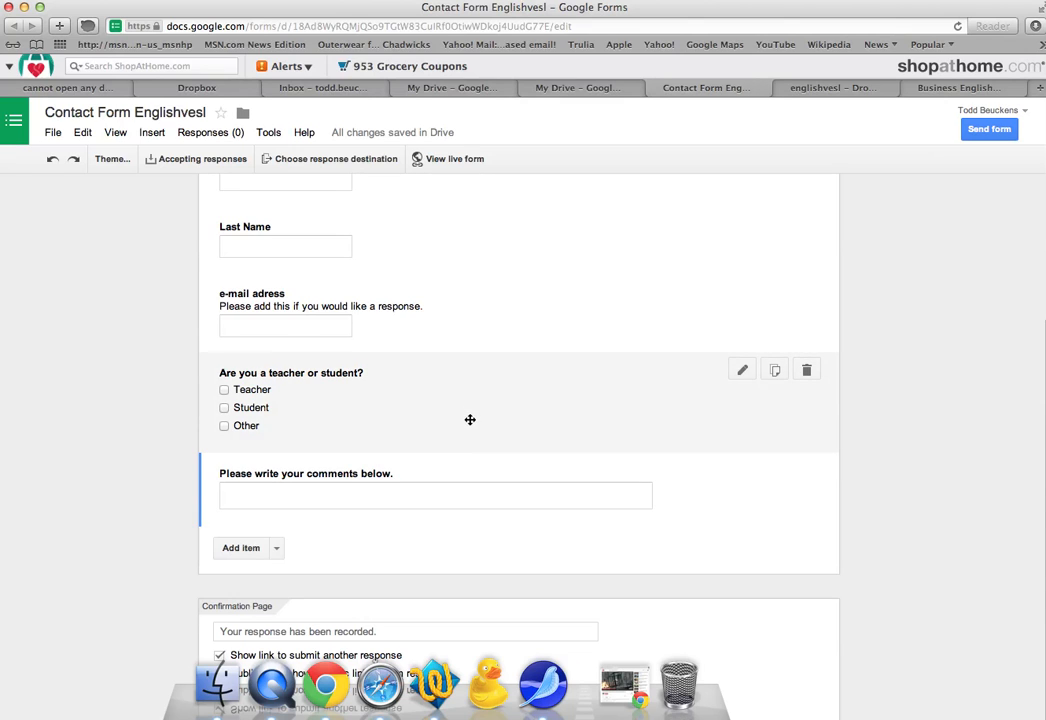
- Shorten the browser window so that its lower edge sits above the Dock
scroll(470, 420, up, 3)
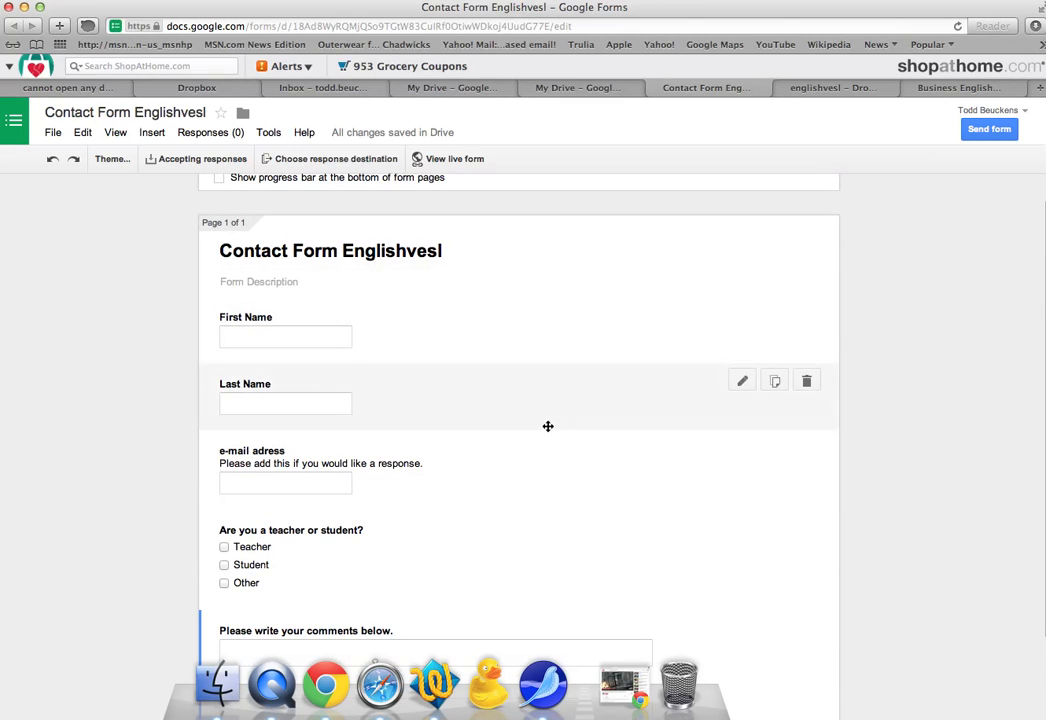
scroll(547, 426, down, 3)
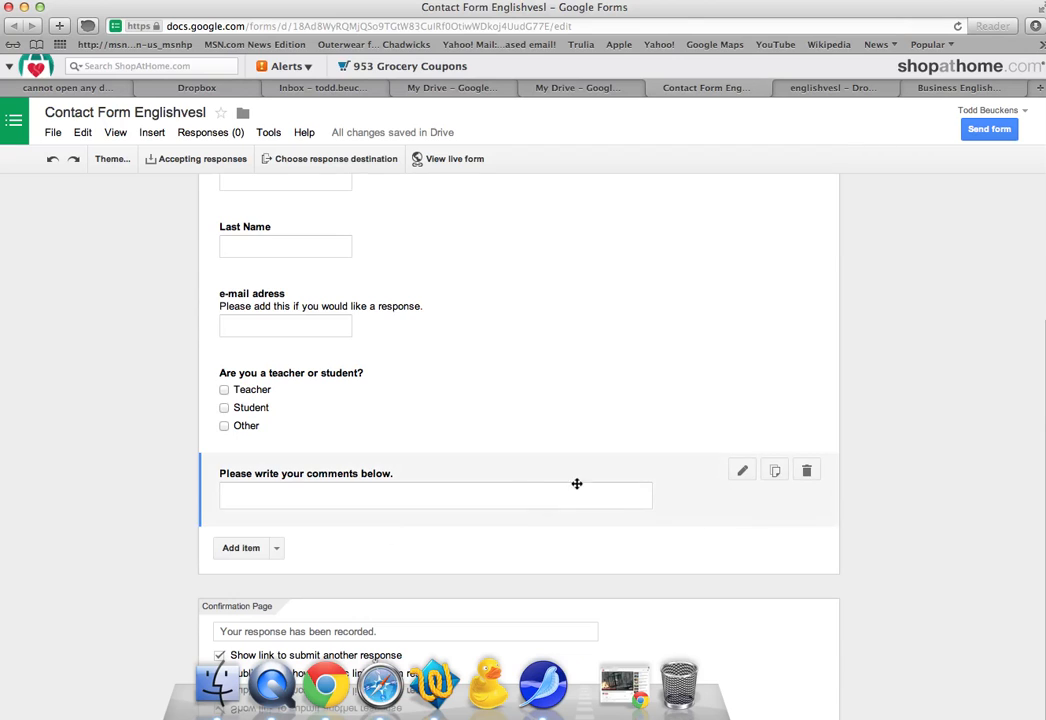
drag(520, 14, 519, 0)
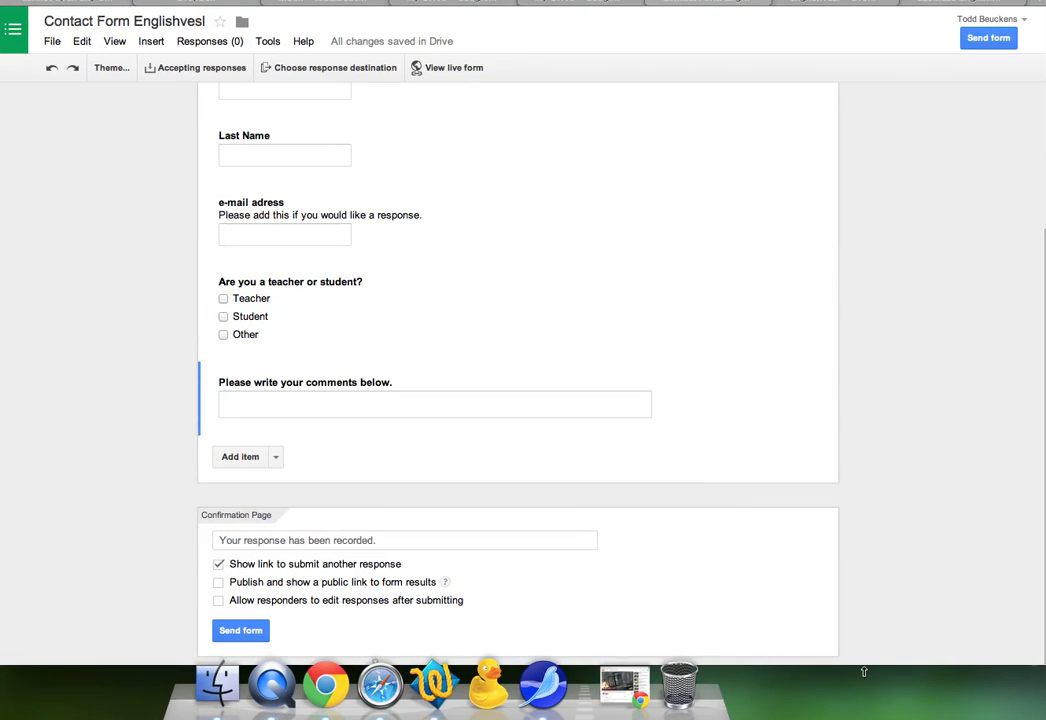
drag(861, 661, 861, 614)
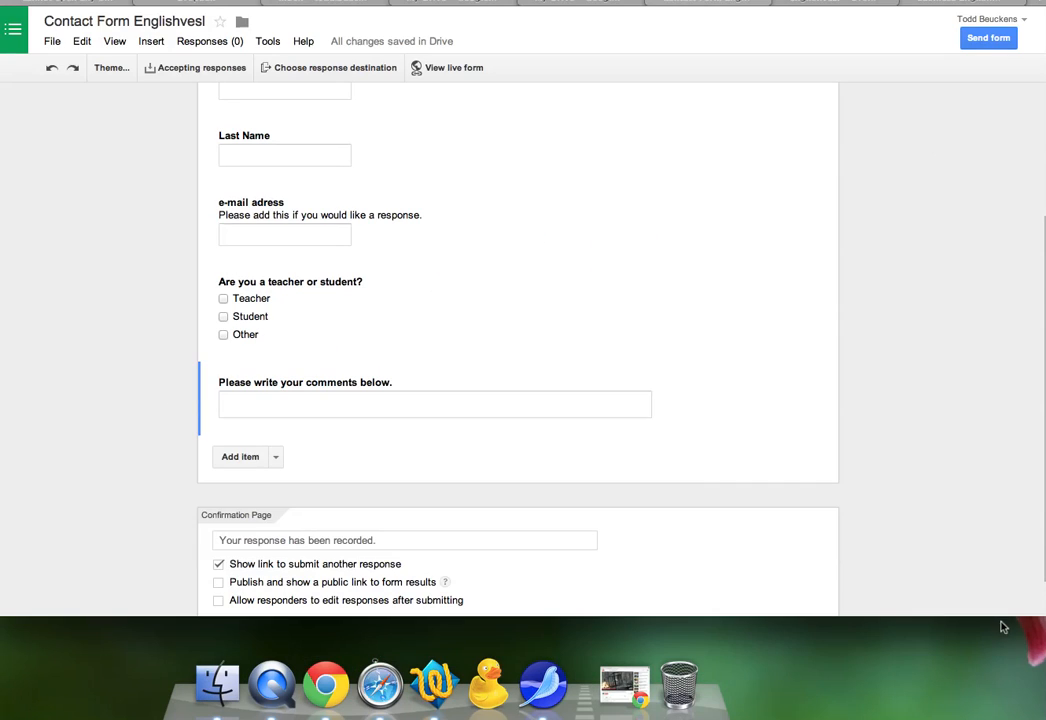
drag(992, 619, 992, 551)
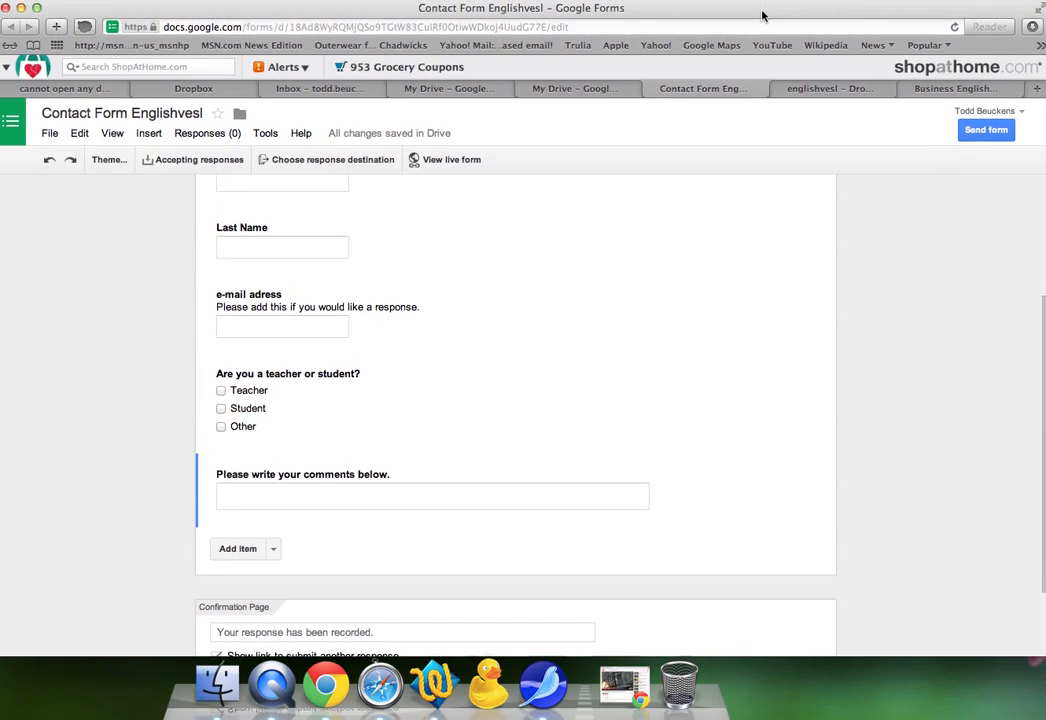
- Select the form's share link for copying and create the new response spreadsheet "Contact Form Englishvesl (Responses)"
scroll(552, 440, down, 2)
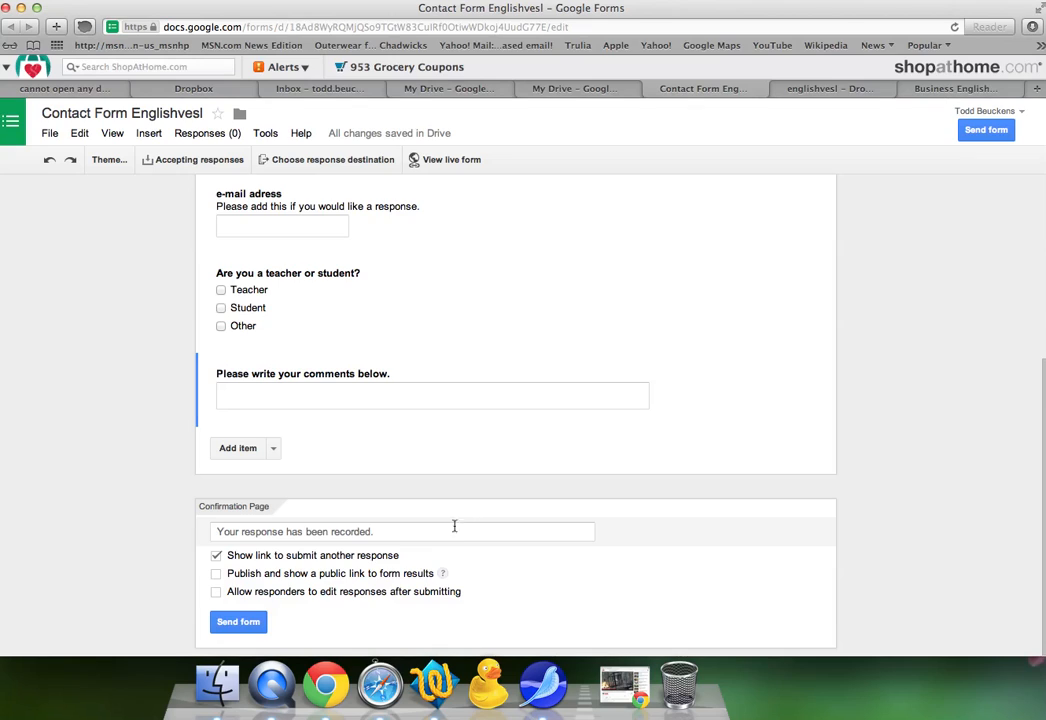
click(238, 623)
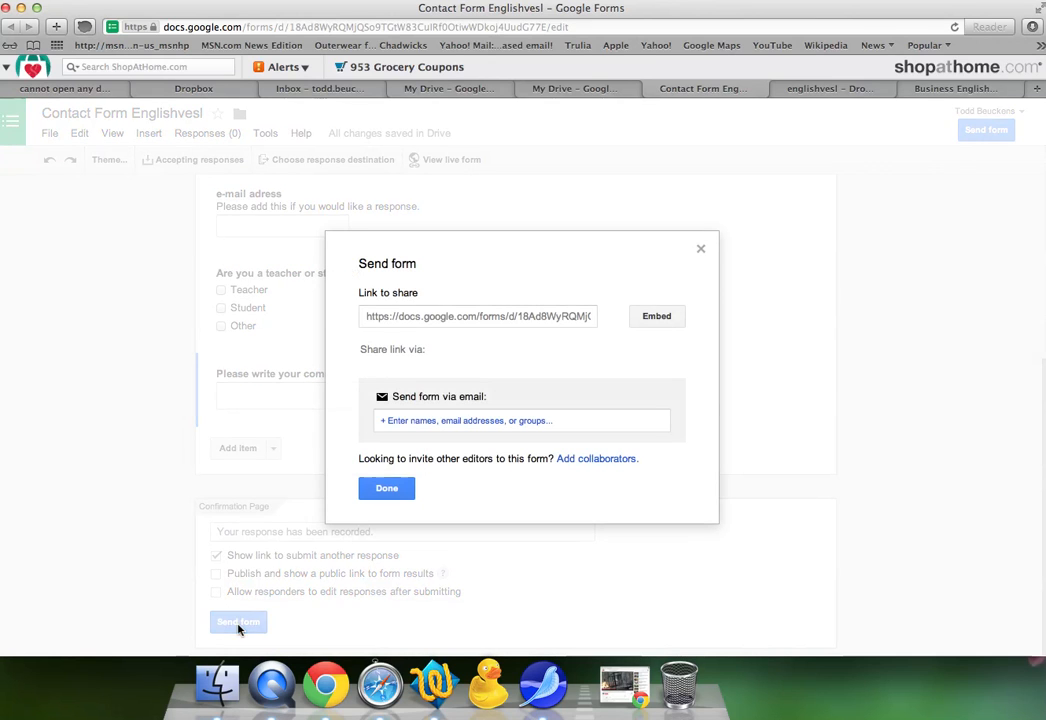
click(405, 316)
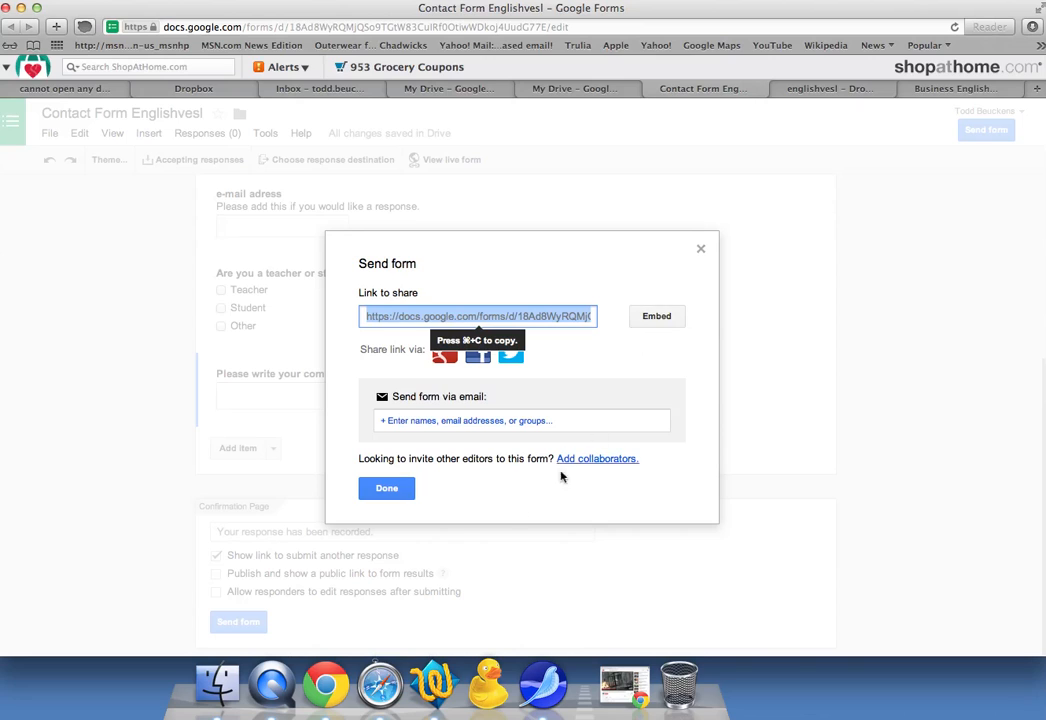
click(390, 489)
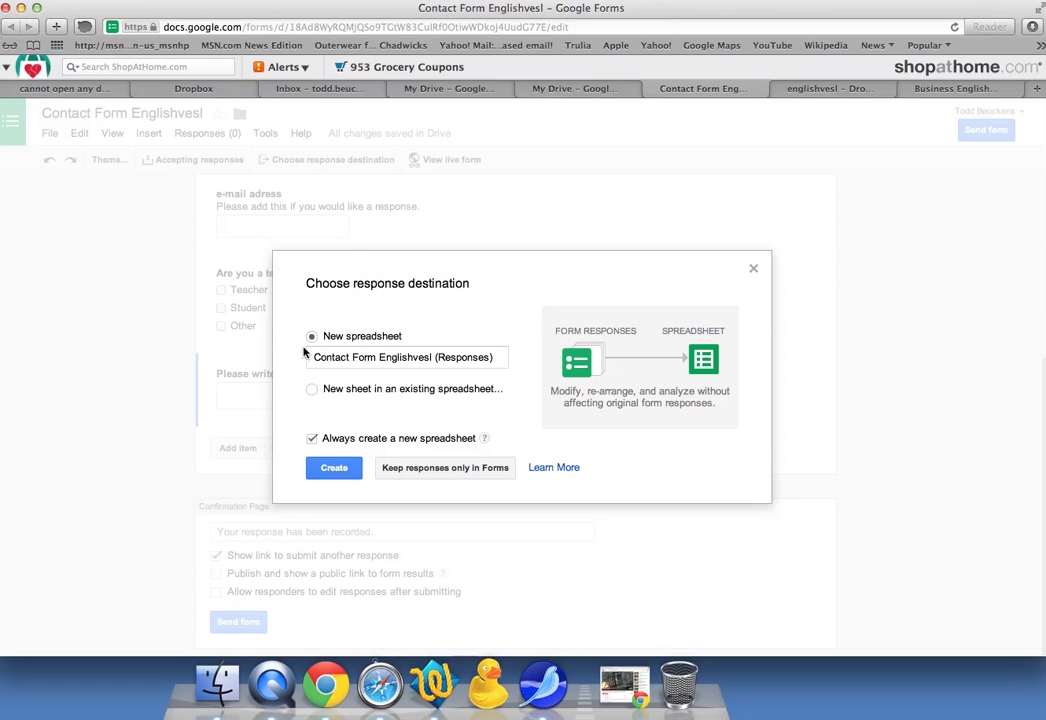
click(334, 469)
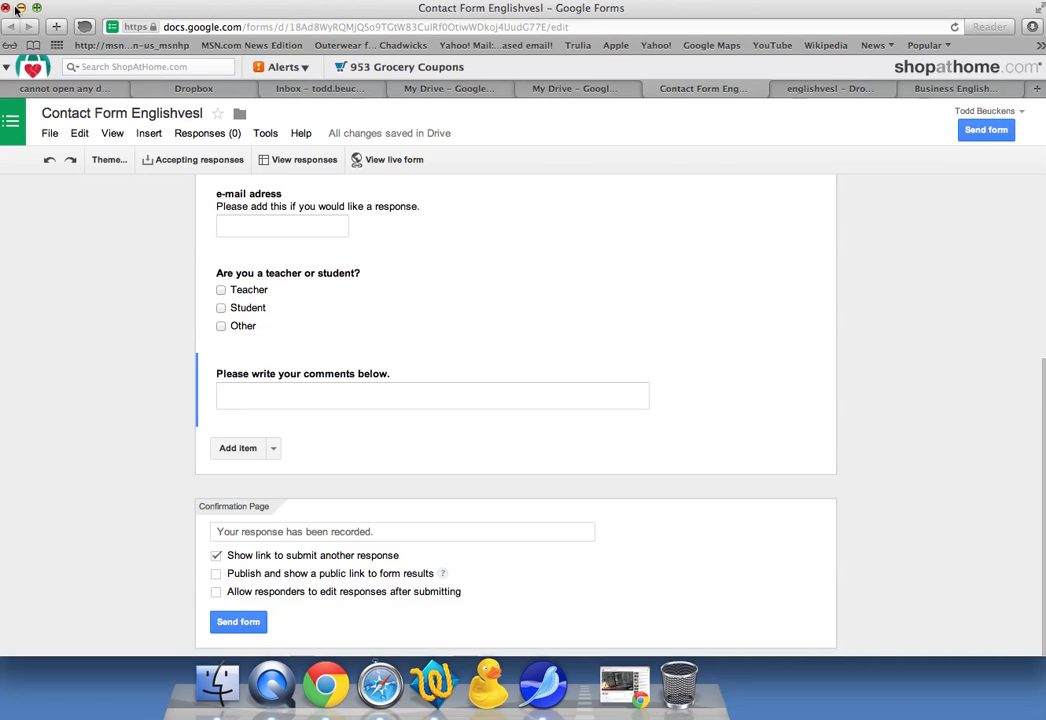
- View index.html from the englishvesl folder in Safari and highlight "feel free to write" in the Contact Me! paragraph
click(20, 8)
click(448, 335)
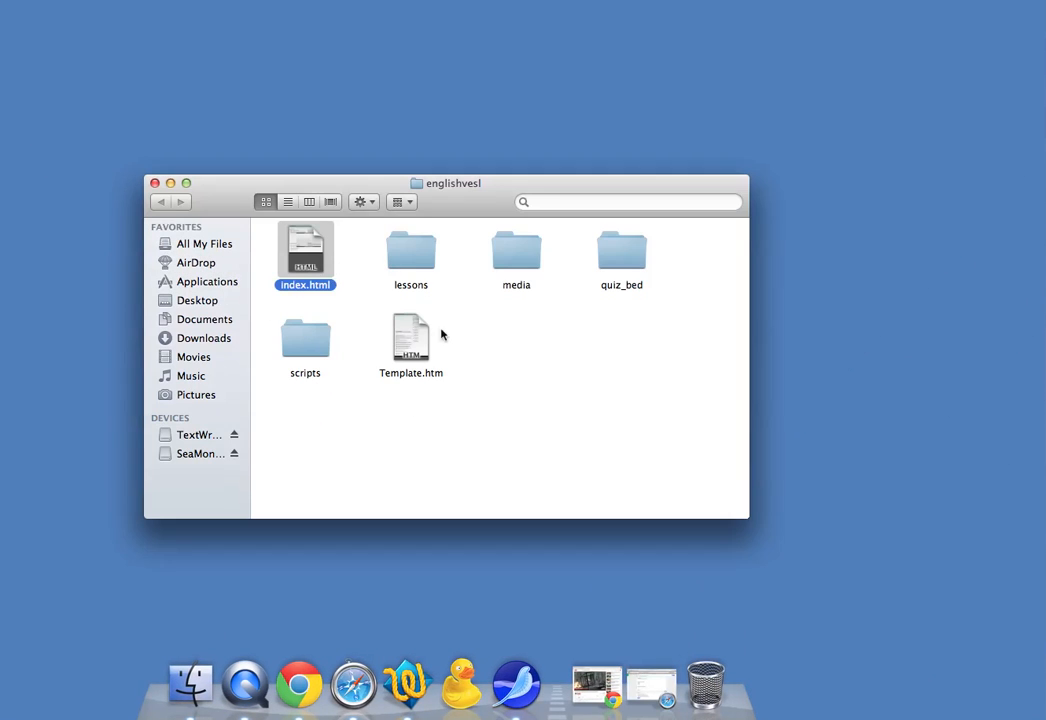
drag(306, 253, 357, 679)
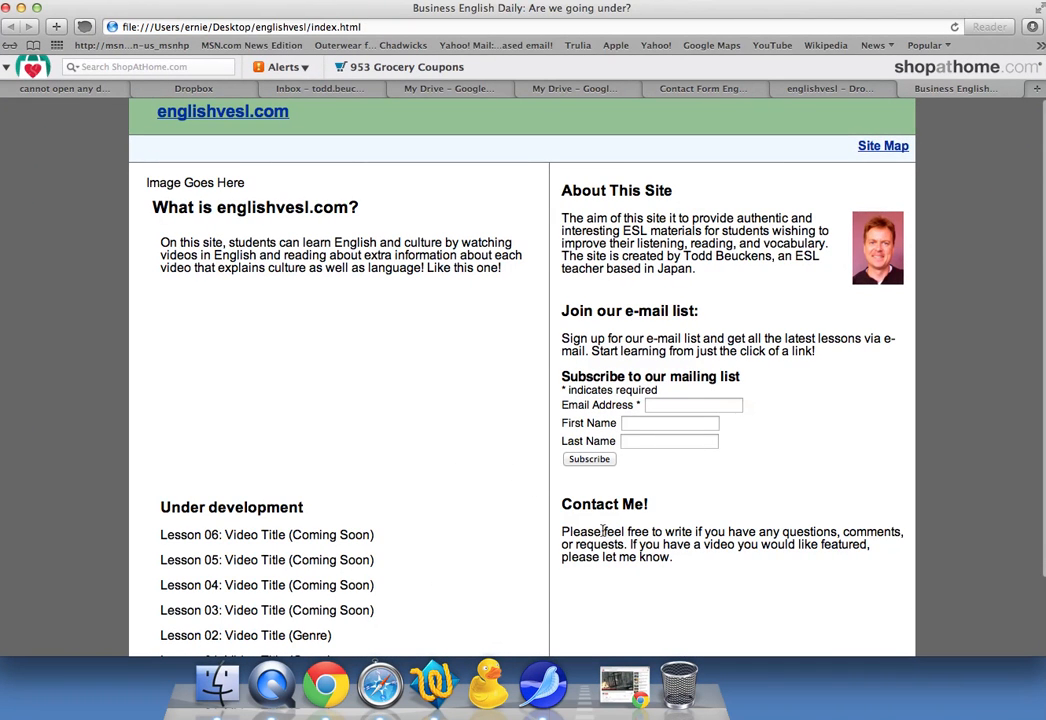
drag(603, 532, 697, 532)
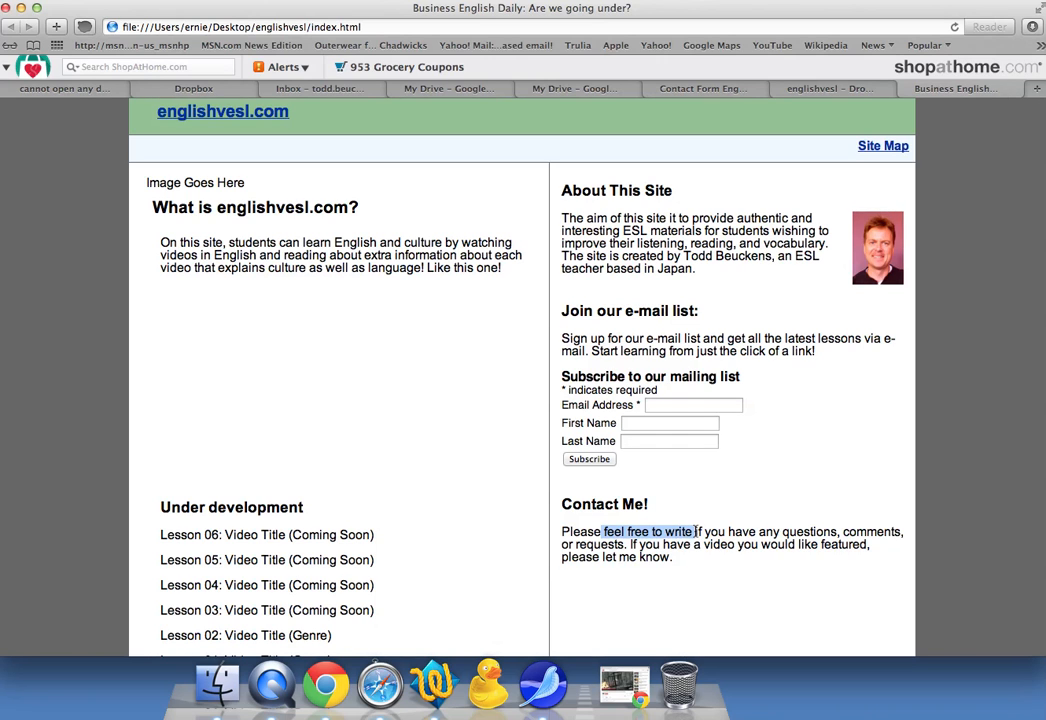
- Switch to TextWrangler with index.html from the englishvesl folder open and locate the Contact Me! paragraph in the code
click(21, 8)
drag(328, 255, 416, 668)
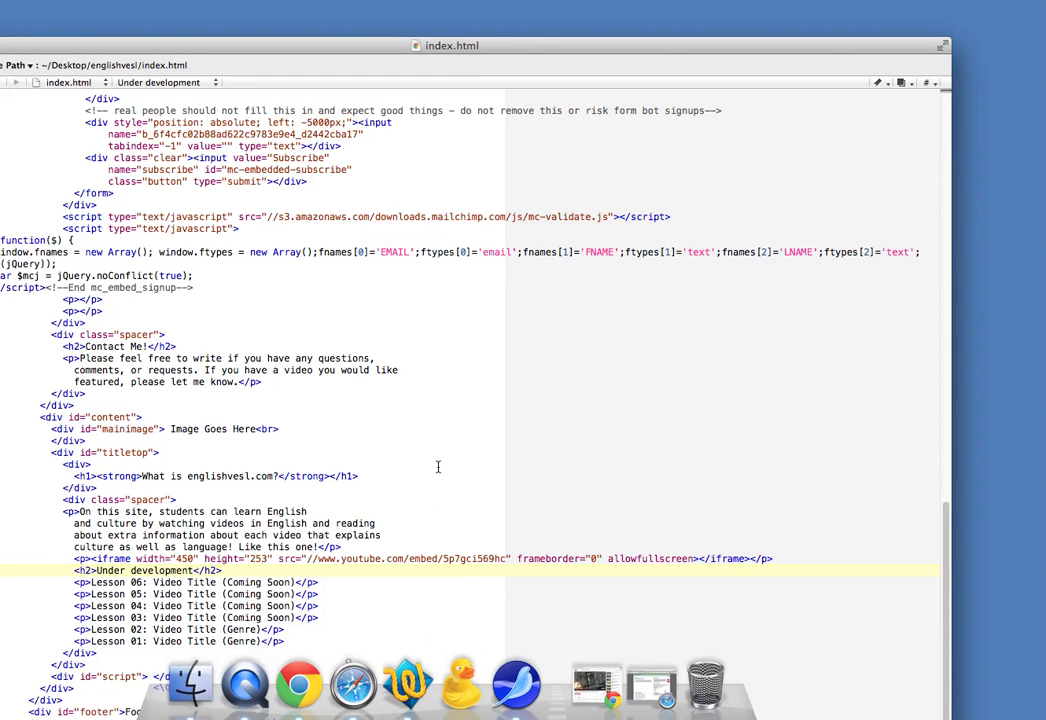
scroll(438, 460, up, 2)
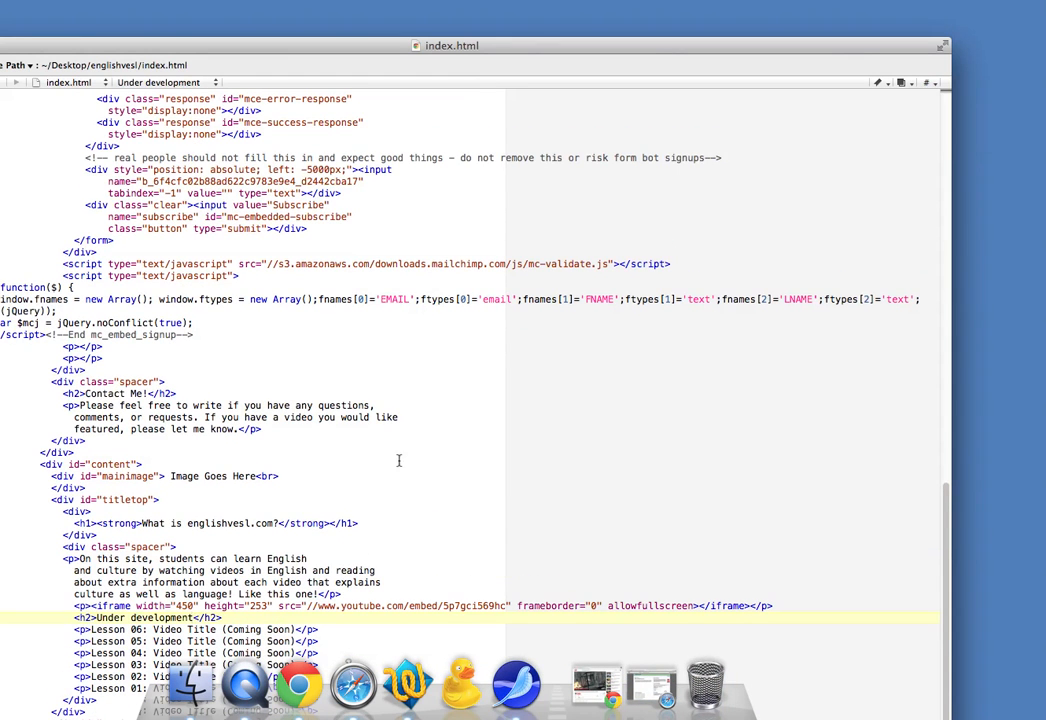
- Wrap "feel free to write" in the Contact Me! paragraph with opening <a> and closing </a> tags
click(121, 405)
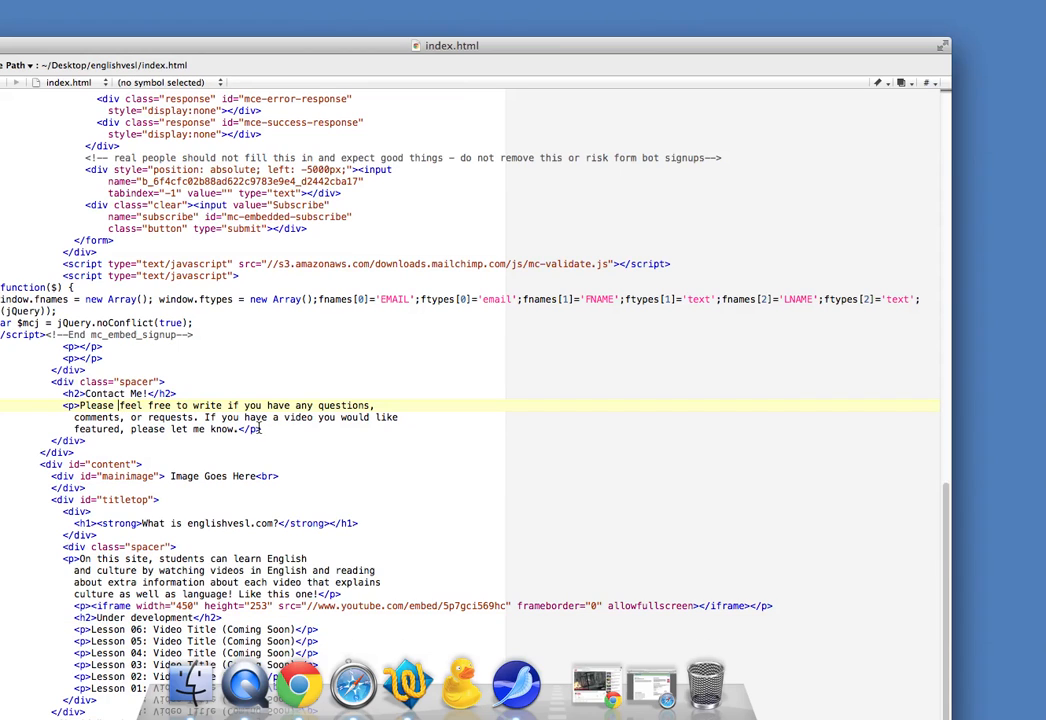
text(<a>)
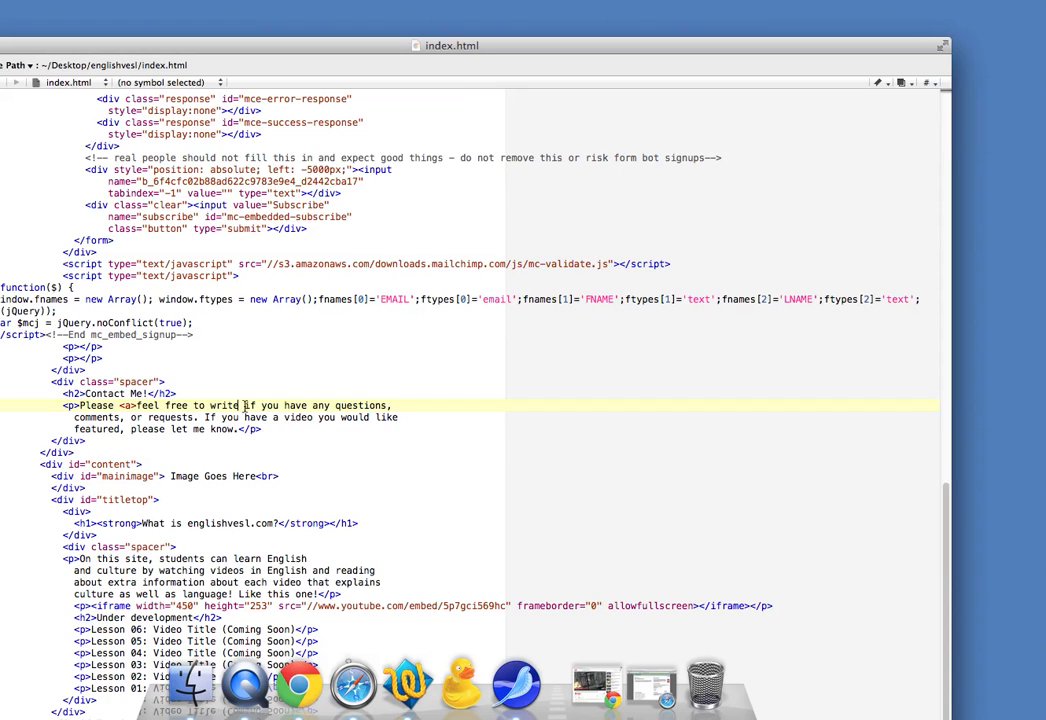
click(242, 405)
text(</)
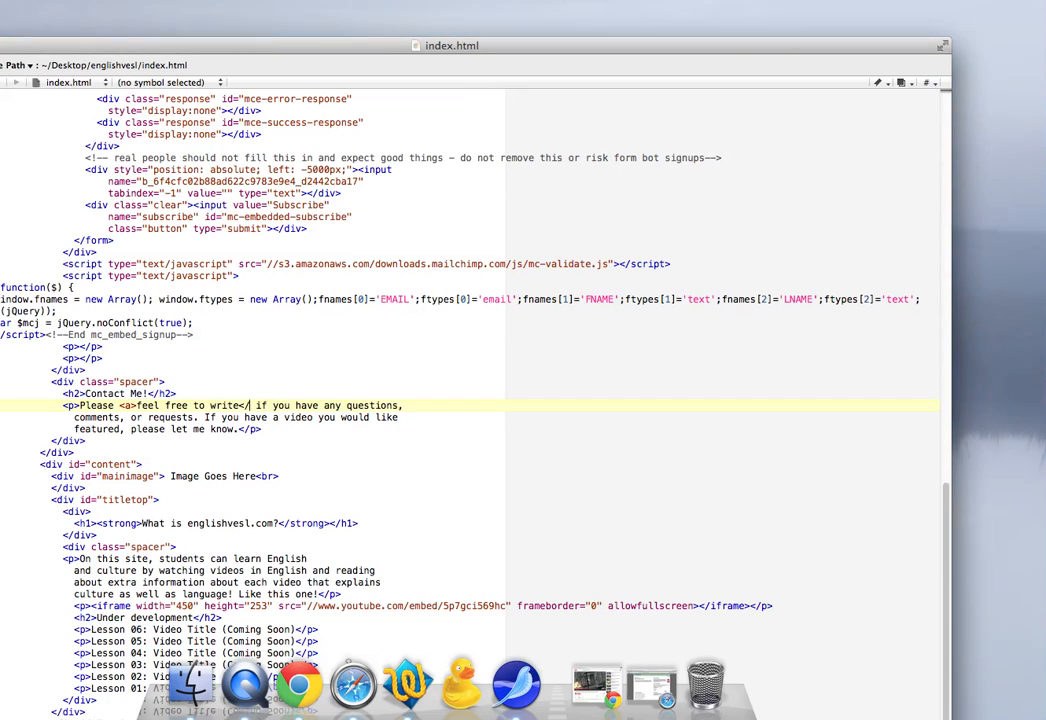
text(a>)
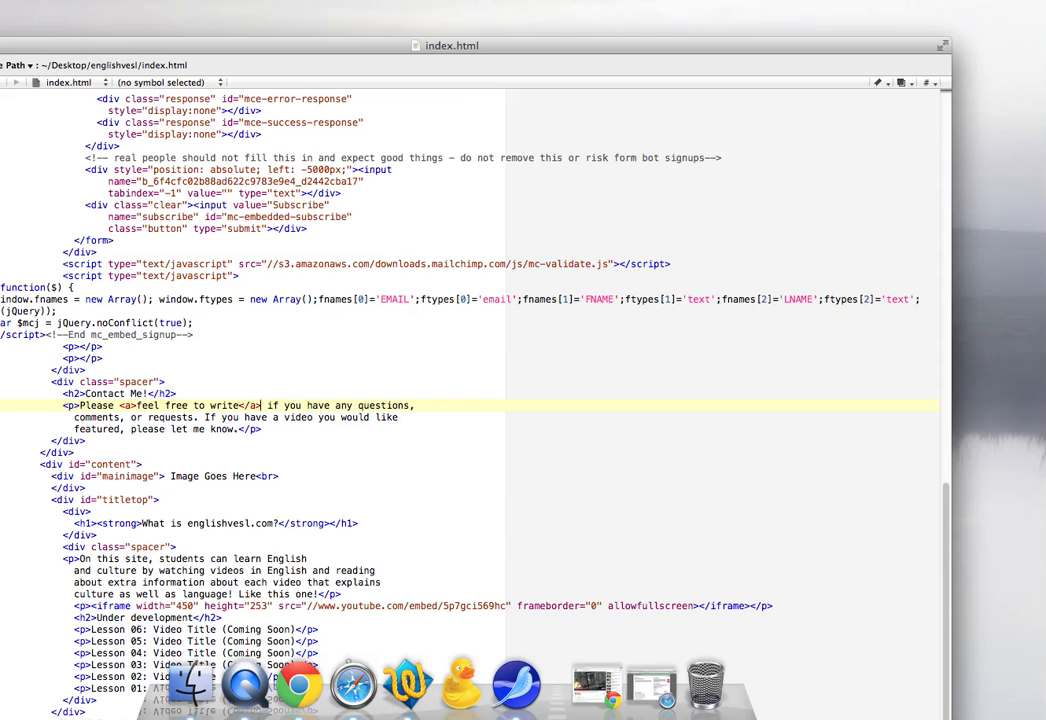
- Add an empty href="" attribute to the opening anchor tag before "feel free to write"
click(132, 405)
text(href)
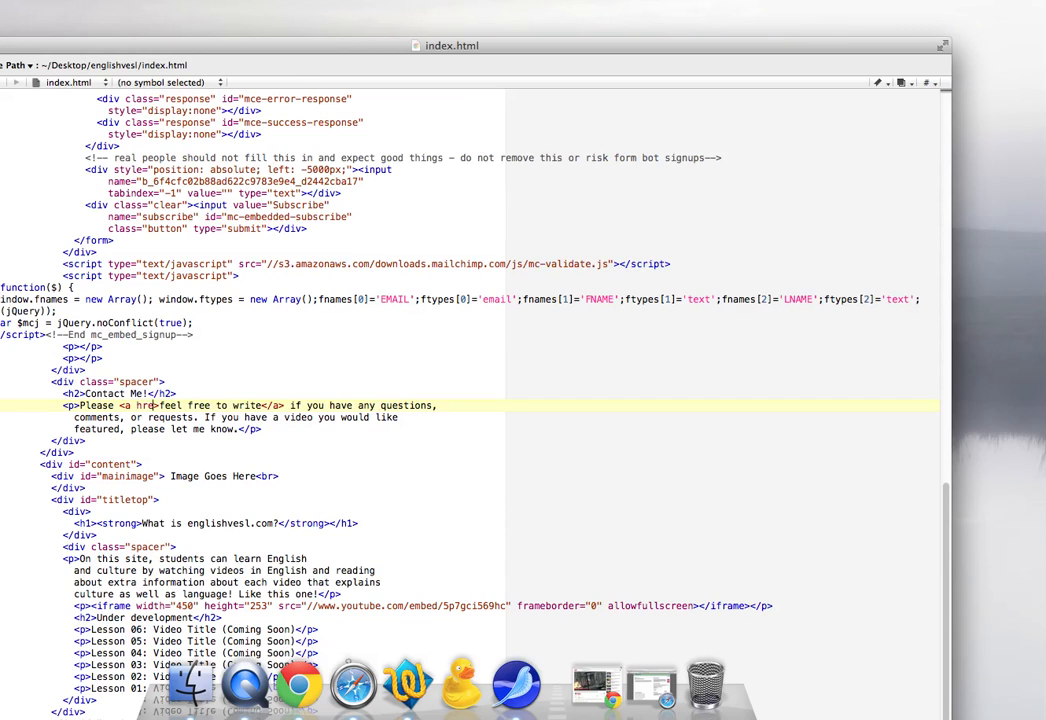
text(=)
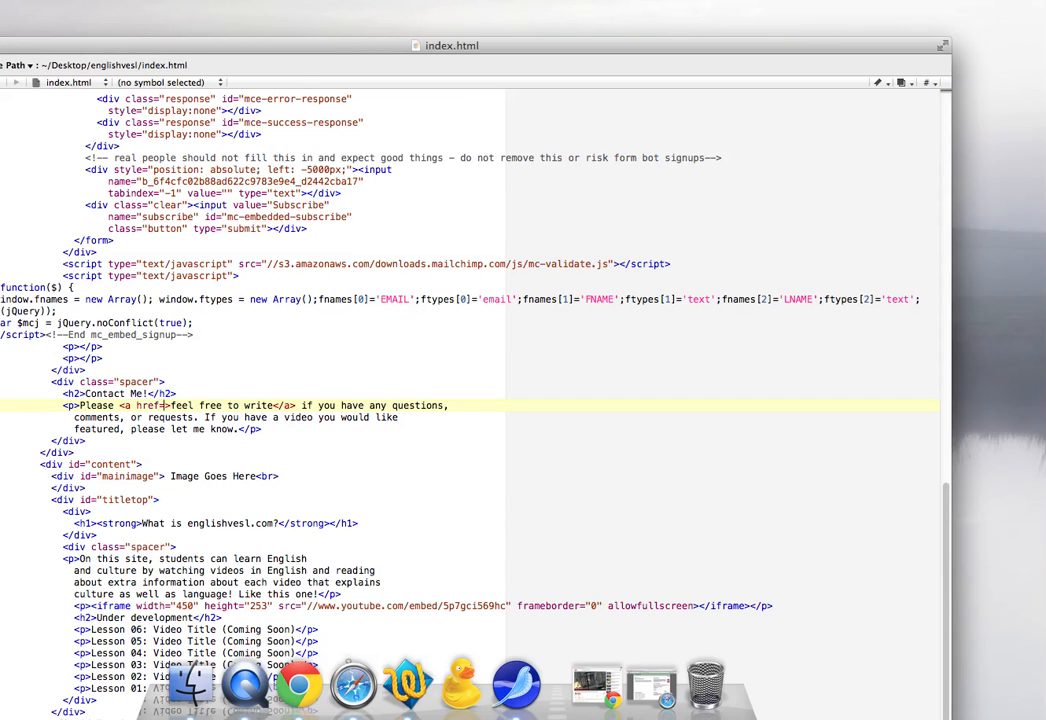
text("">)
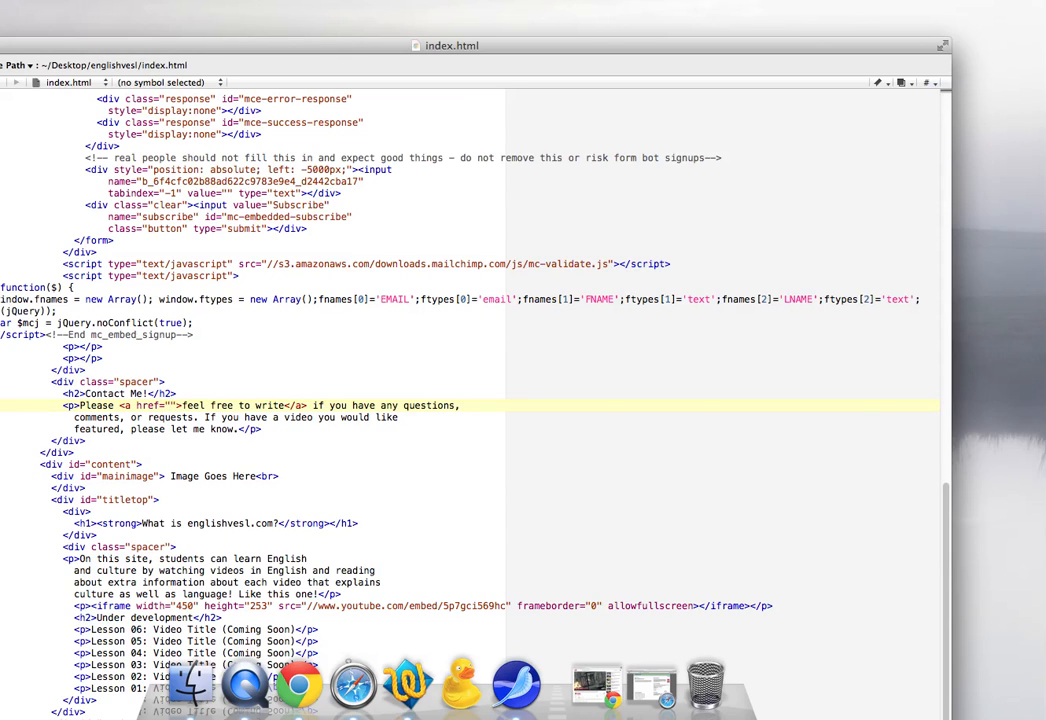
text(https://docs.google.com/forms/d/18Ad8WyRQMjQSo9TGtW83CuIRf0OtiwWDkoj4UudG77E/viewform?usp=send_form)
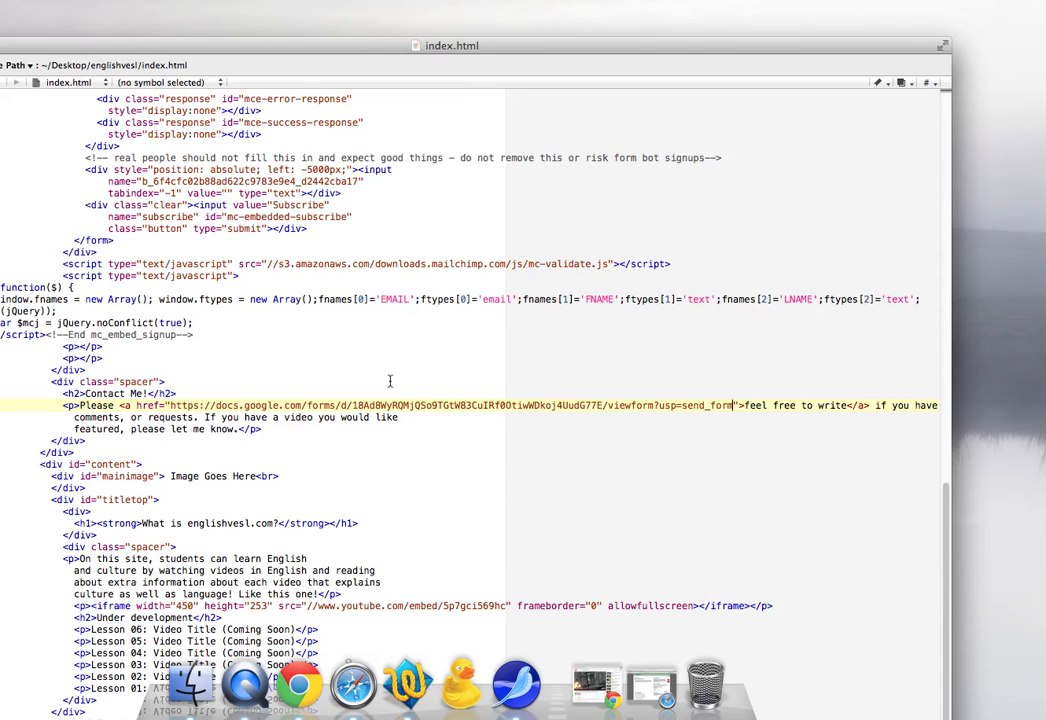
click(740, 405)
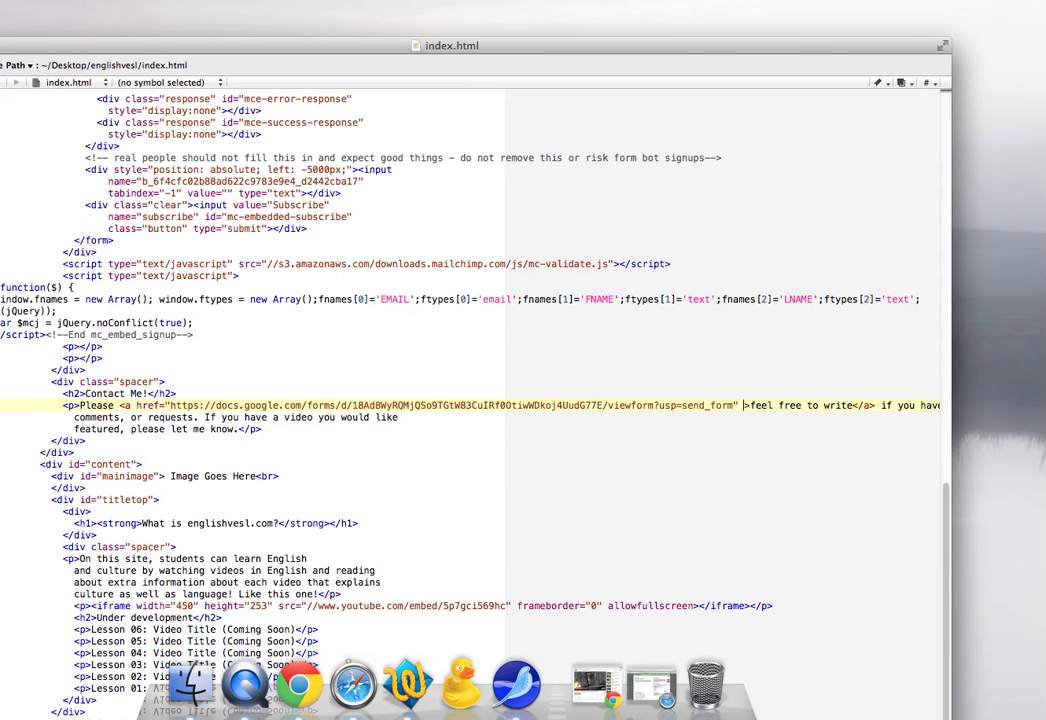
text(target)
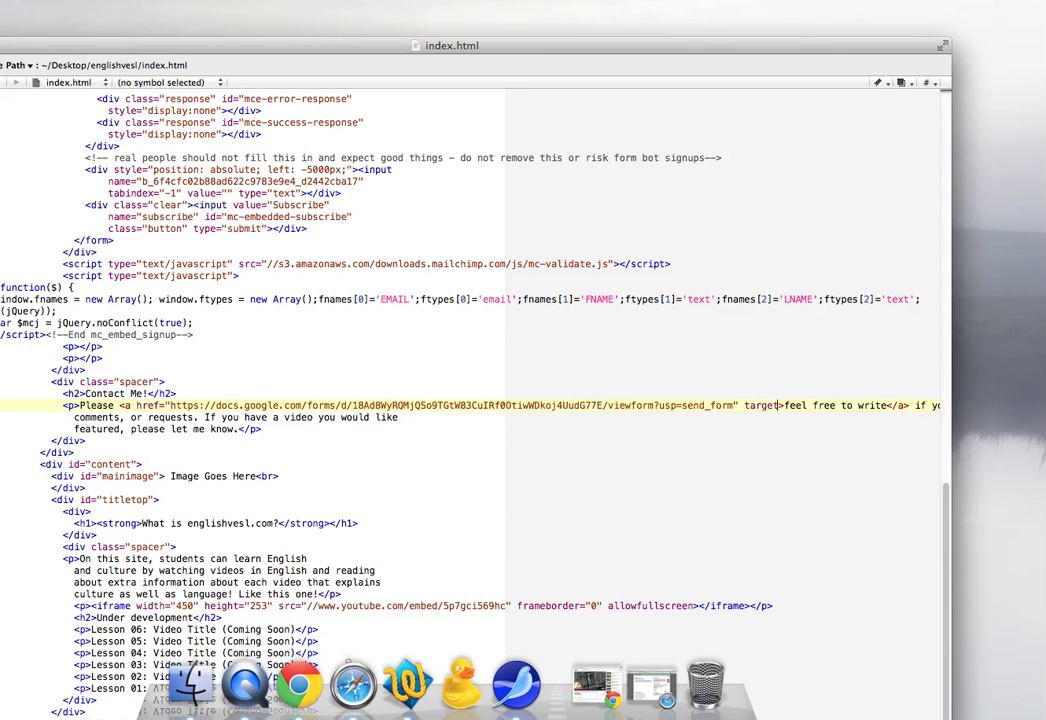
text(=)
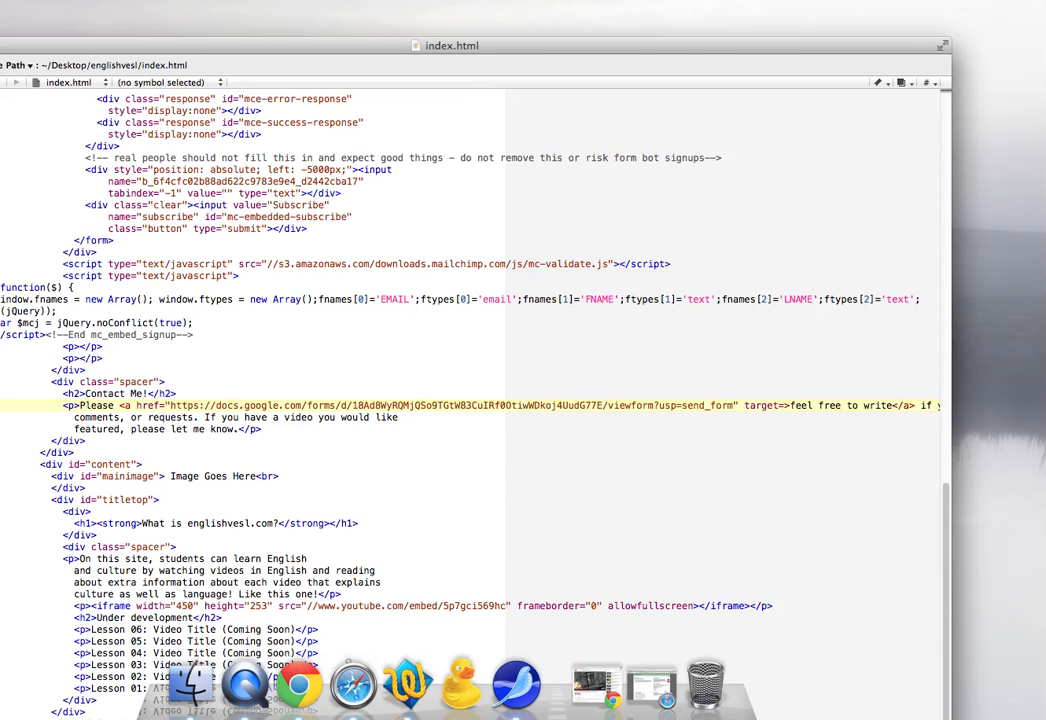
text("blank)
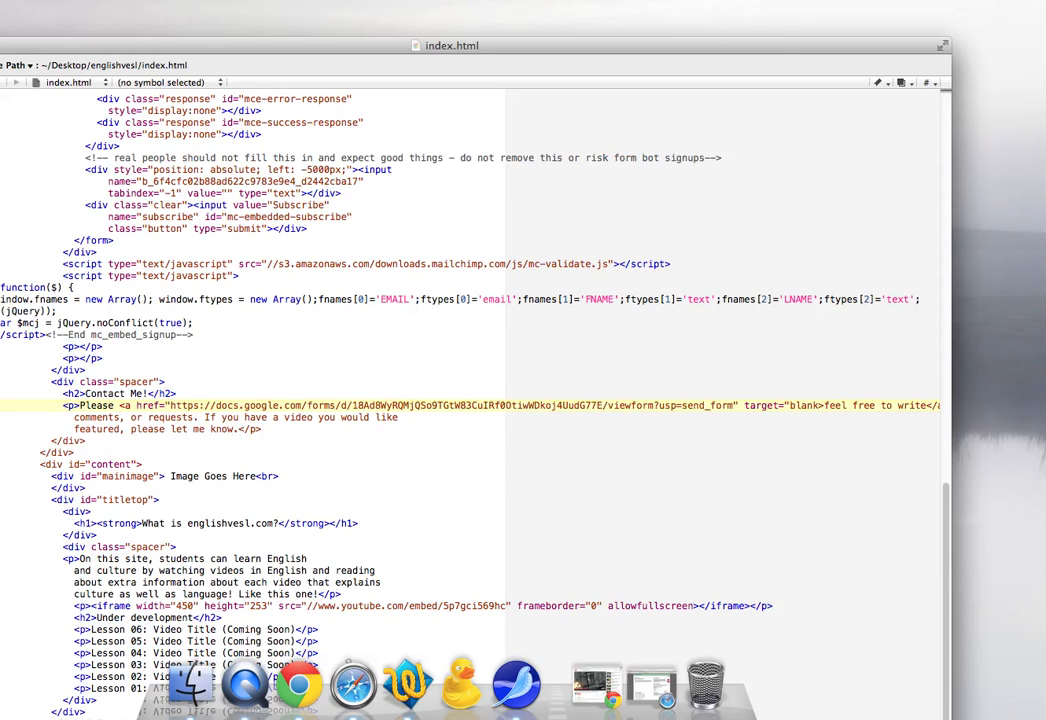
text(")
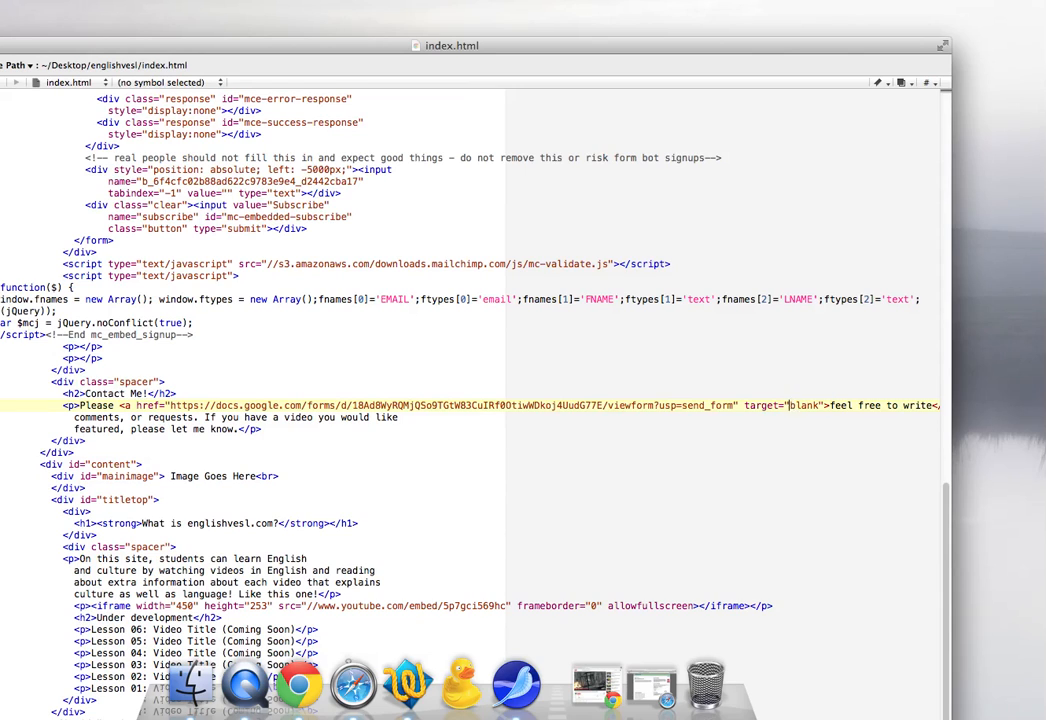
text(_)
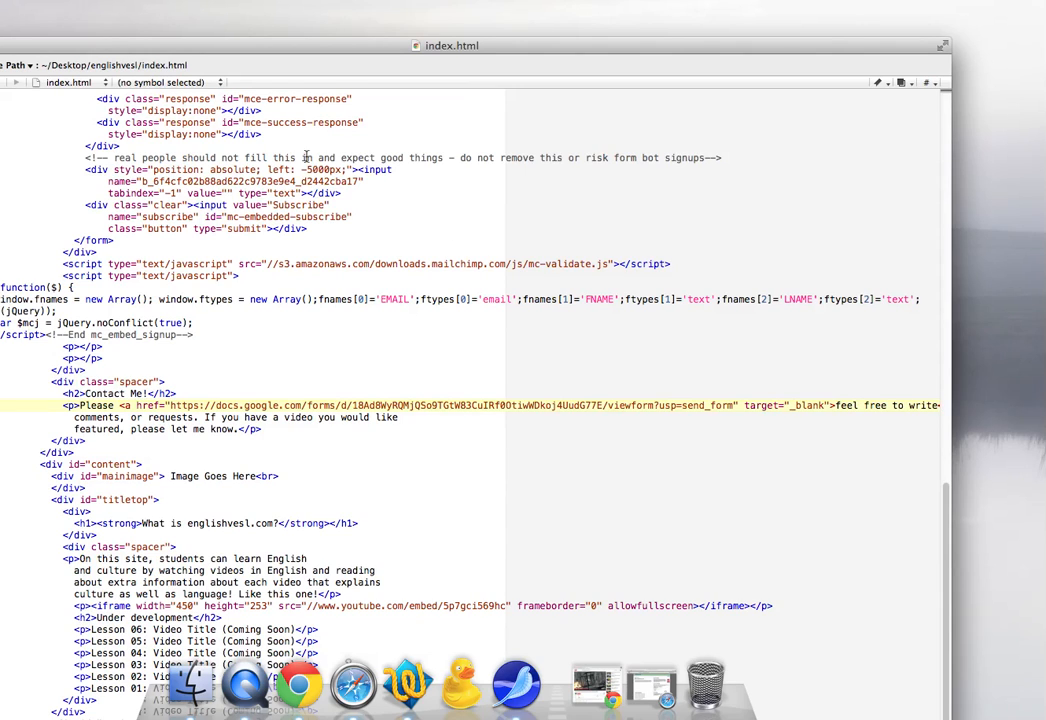
- Close index.html in the text editor and open the file from the englishvesl folder in Safari
drag(66, 42, 145, 60)
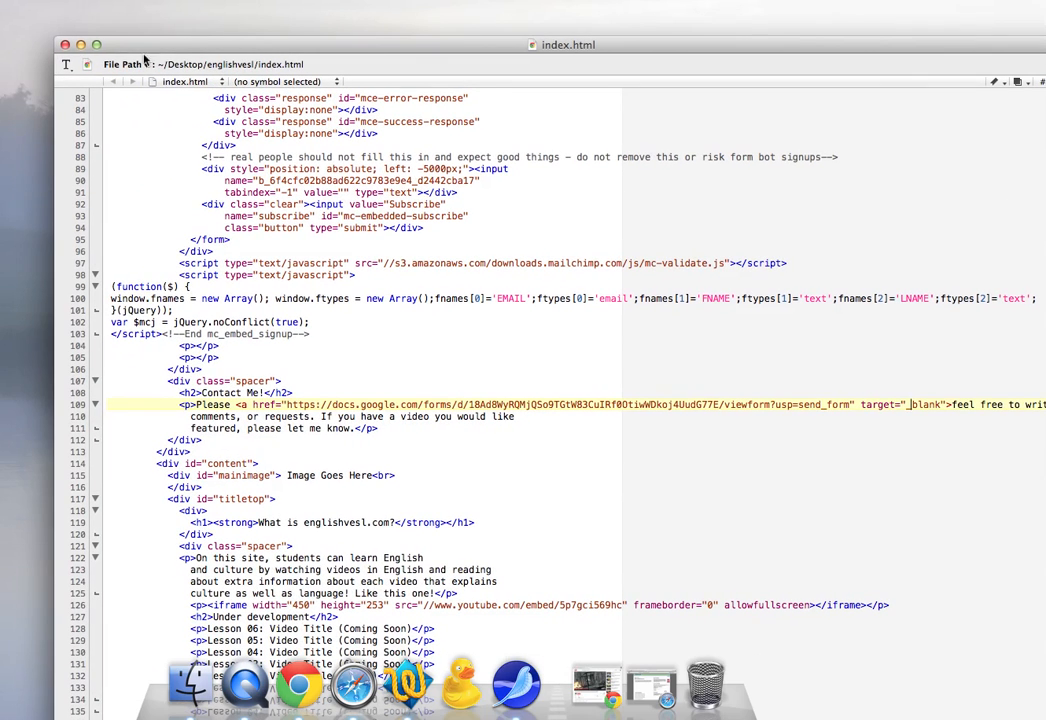
click(64, 44)
click(332, 284)
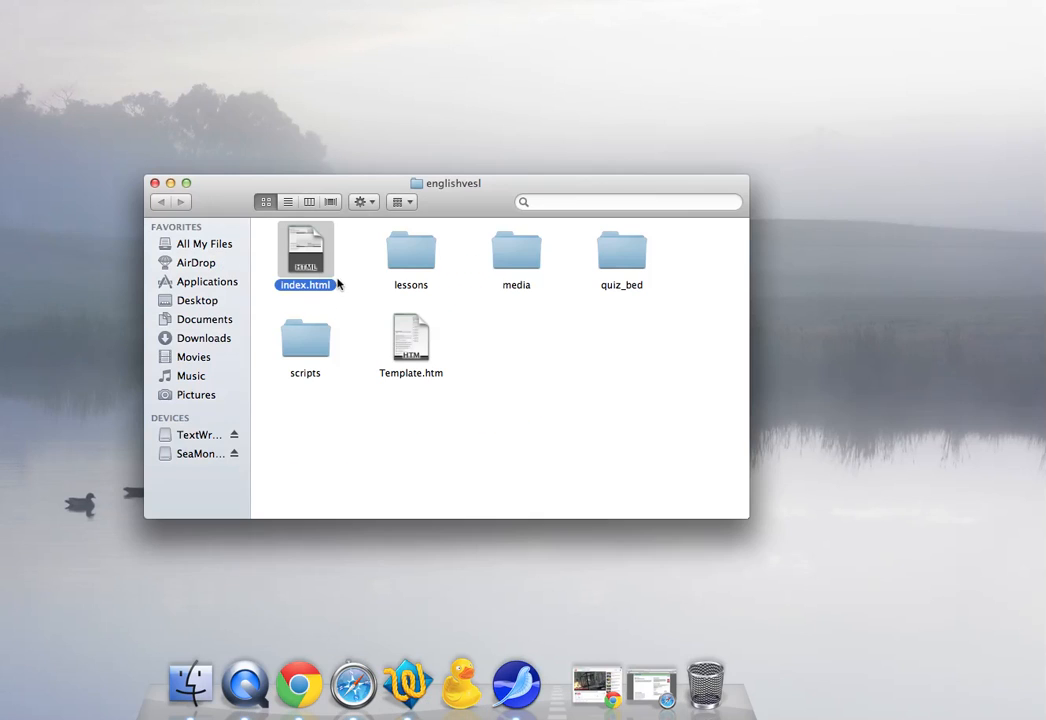
drag(306, 260, 354, 685)
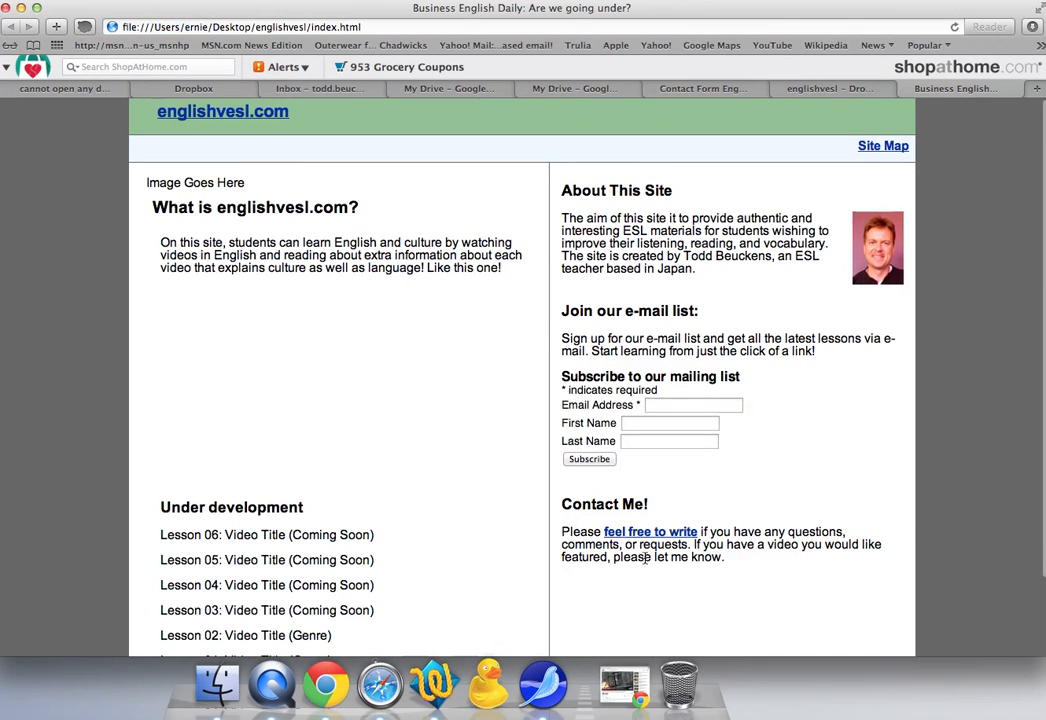
- Test the "feel free to write" link in the Contact Me! paragraph by opening the contact form it leads to
click(650, 532)
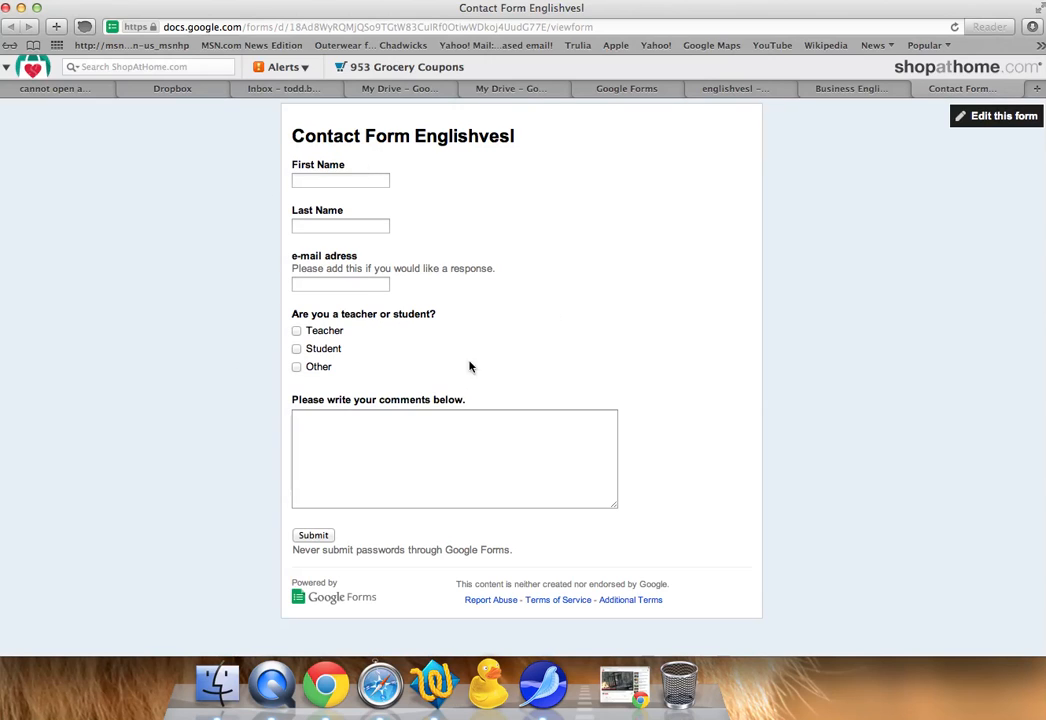
drag(381, 12, 411, 28)
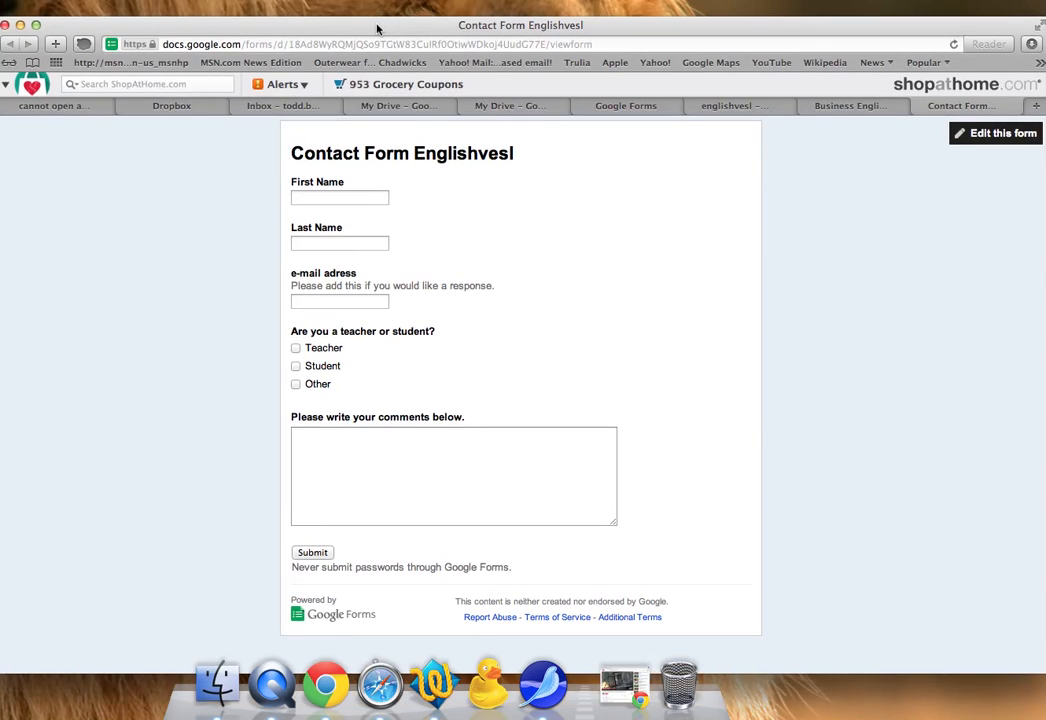